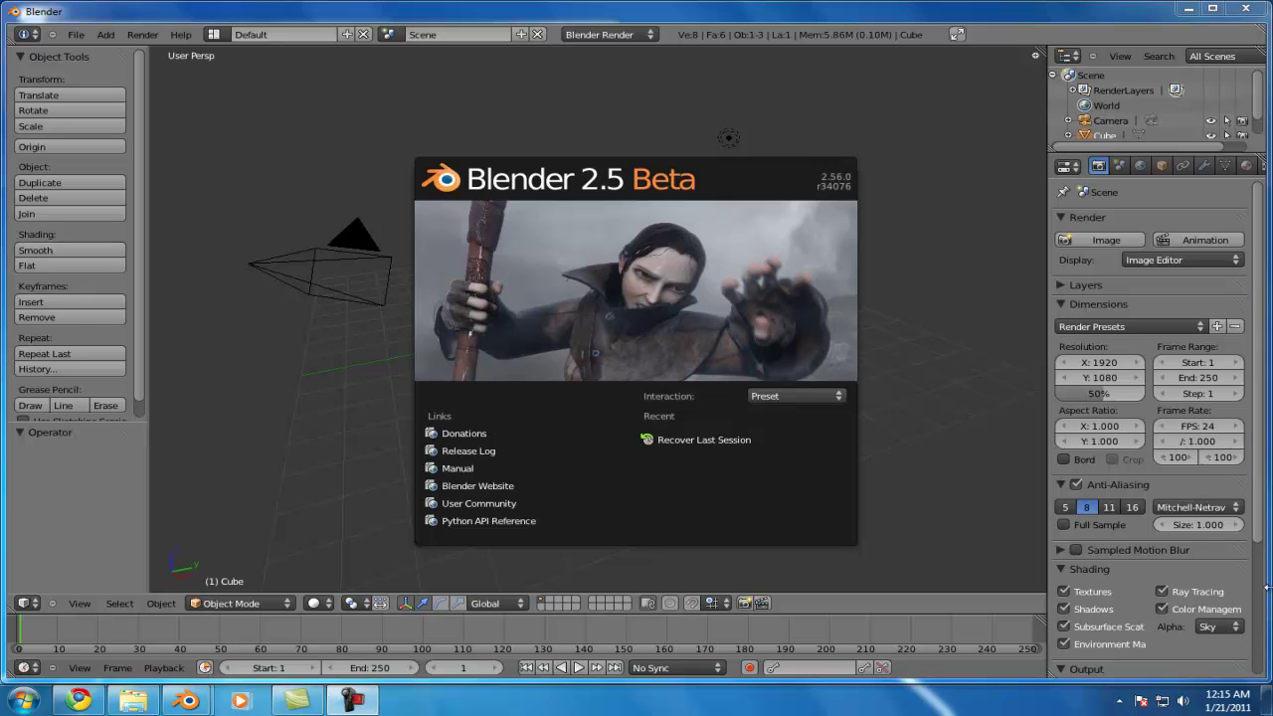
Dismiss the splash screen, switch to top view and delete the default cube
left_click(907, 329)
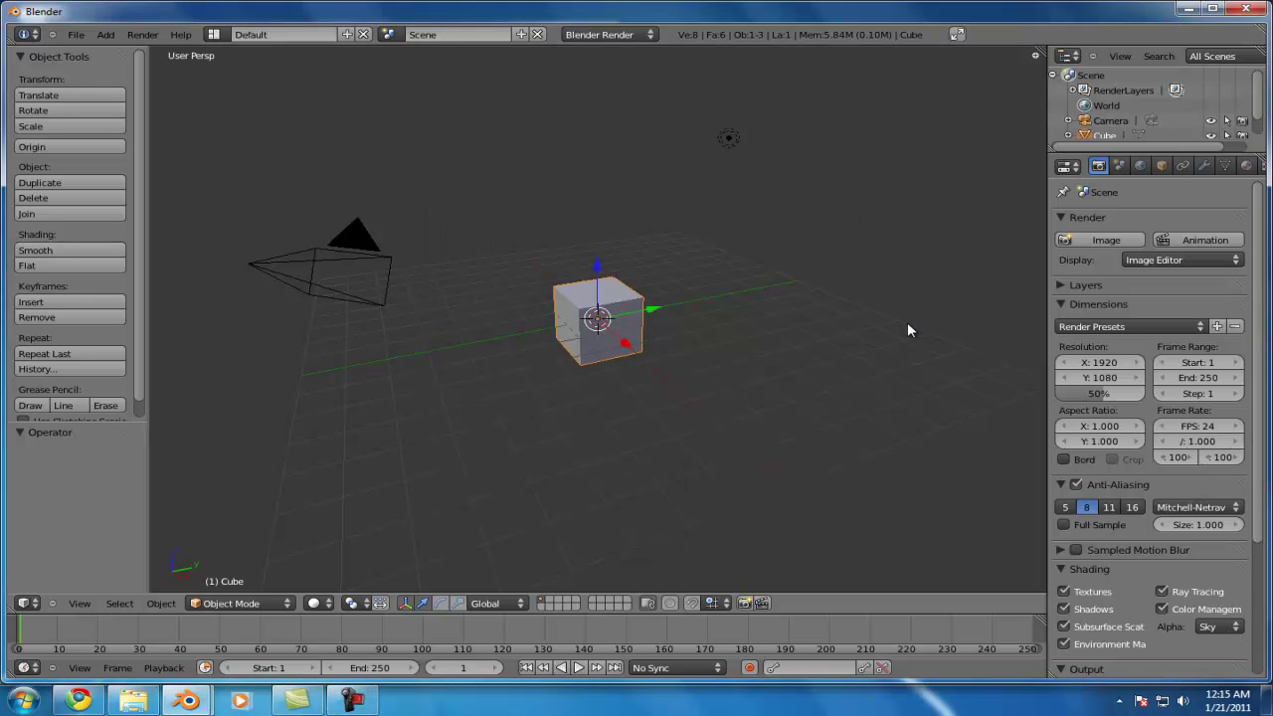
key("KP_7")
key("x")
left_click(503, 347)
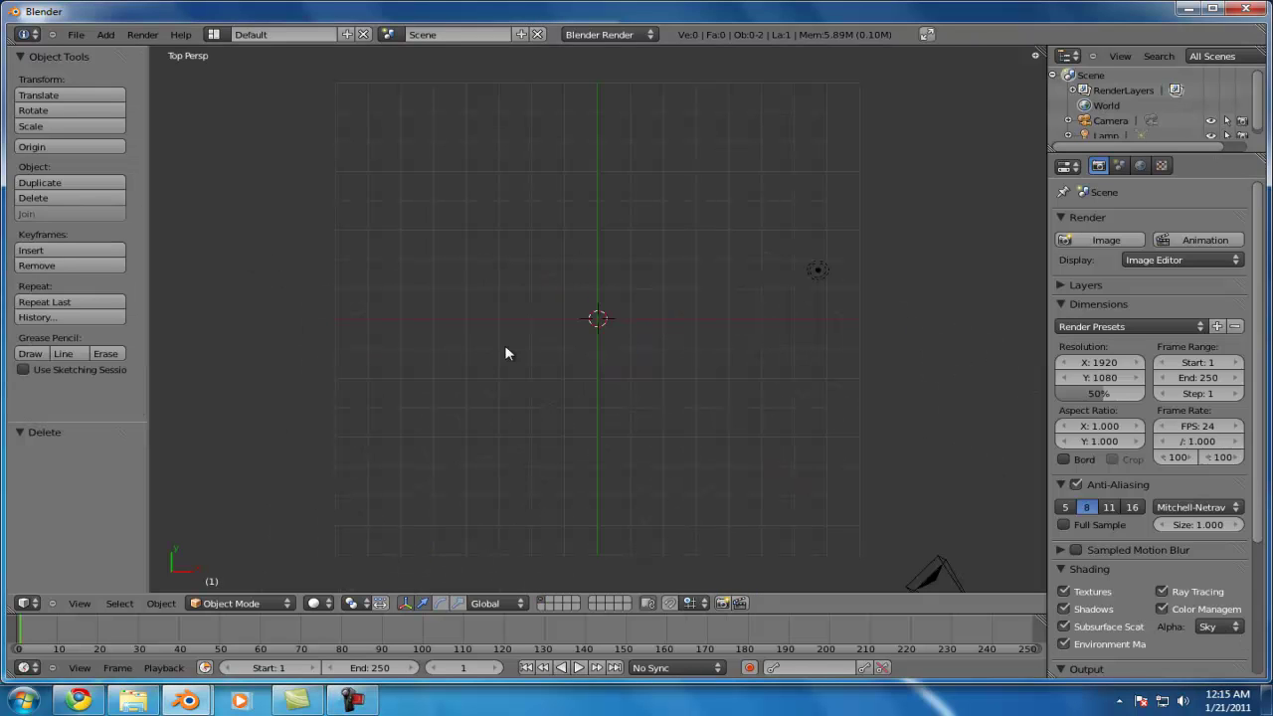
Add a text object at the origin and replace its default content with "Blender"
key("shift+a")
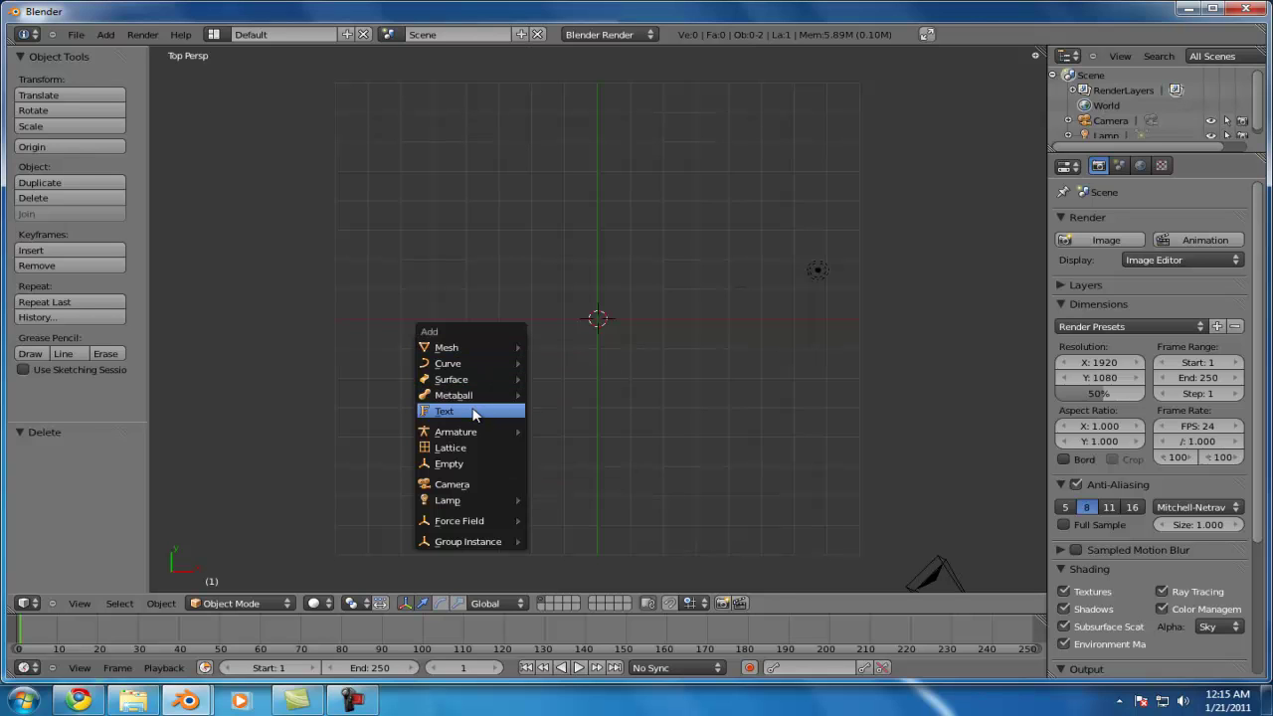
left_click(475, 411)
key("Tab")
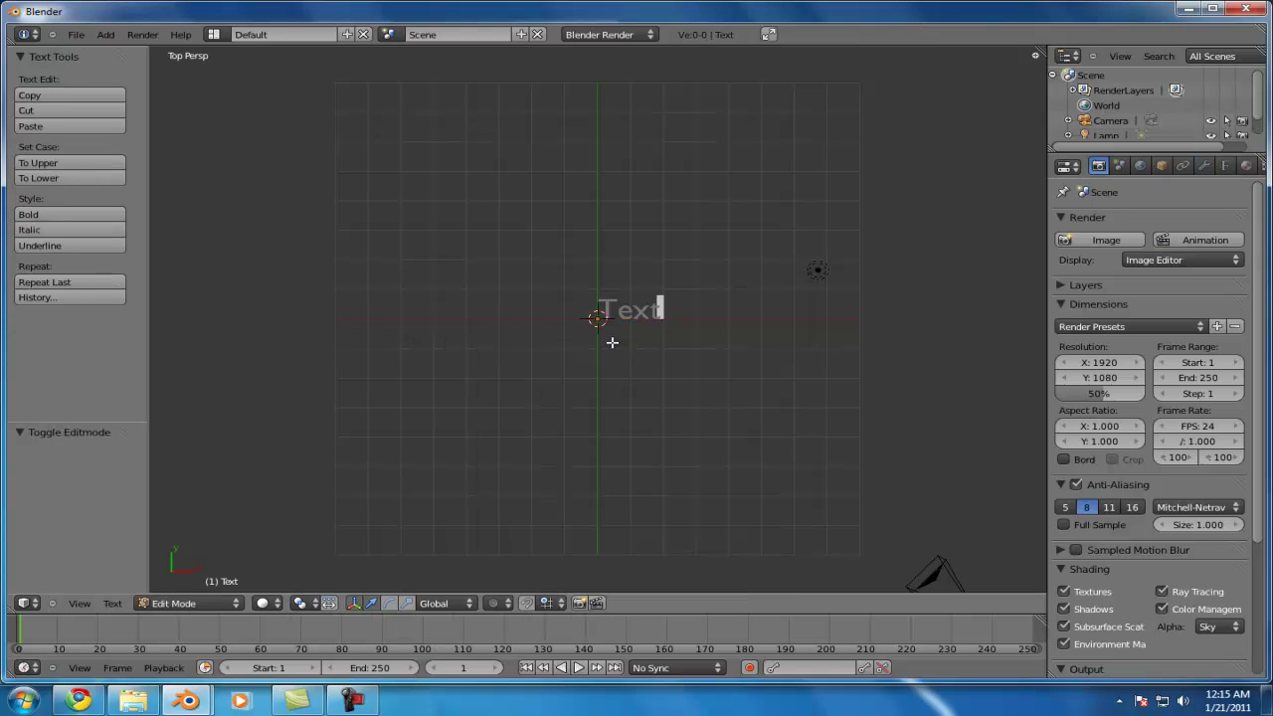
key("BackSpace")
key("BackSpace")
key("BackSpace")
key("BackSpace")
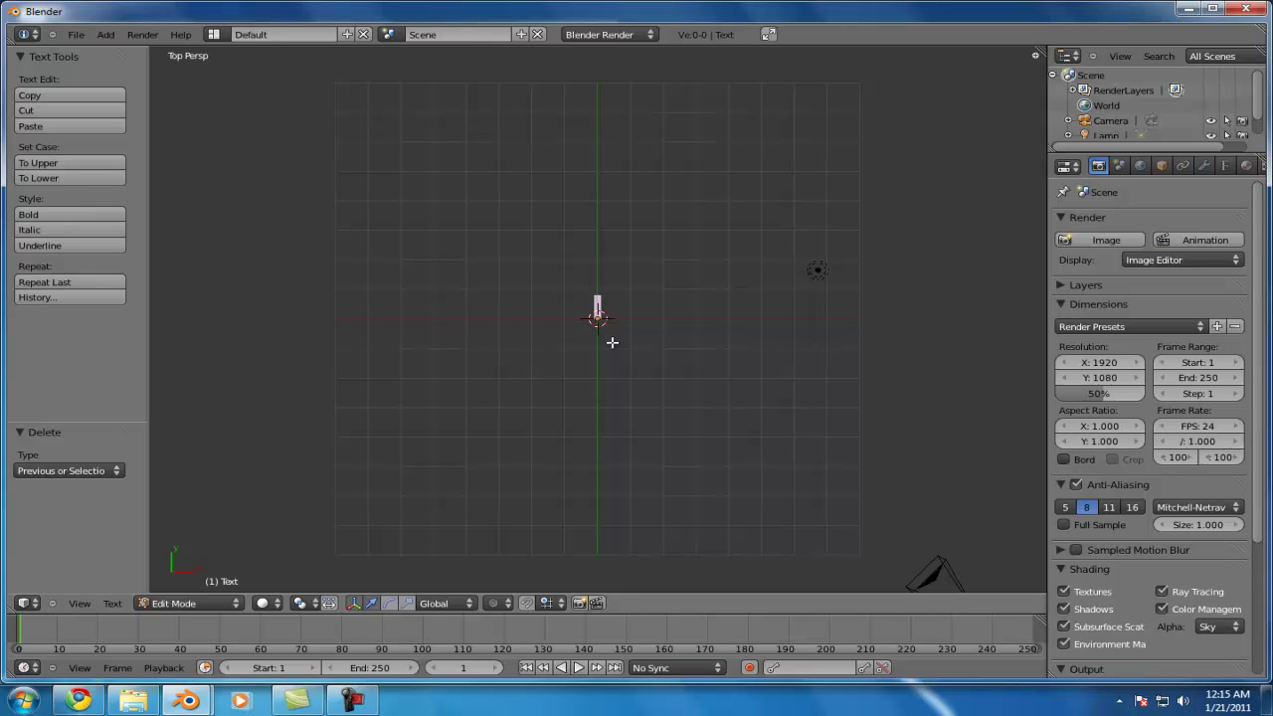
type("Blender")
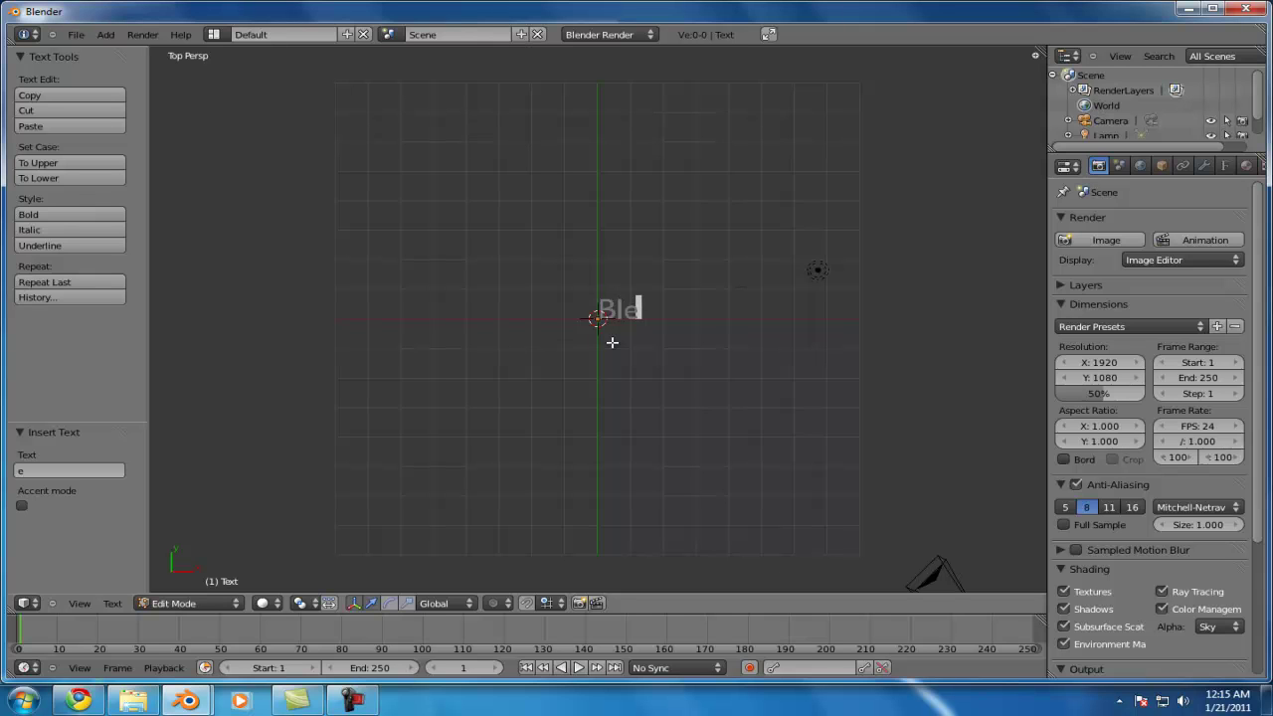
key("Tab")
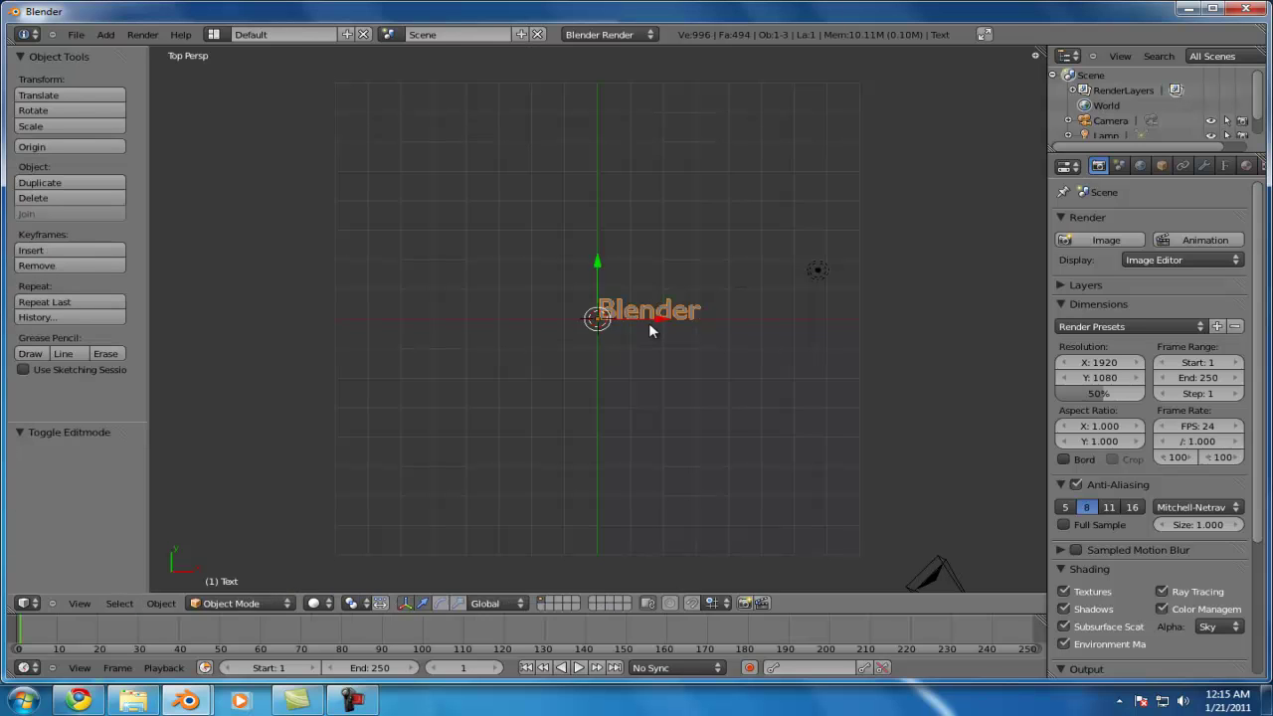
Duplicate the Blender text just below the original and change the copy's content to "Artists"
key("shift+d")
left_click(665, 357)
key("Tab")
key("BackSpace")
key("BackSpace")
key("BackSpace")
key("BackSpace")
key("BackSpace")
key("BackSpace")
key("BackSpace")
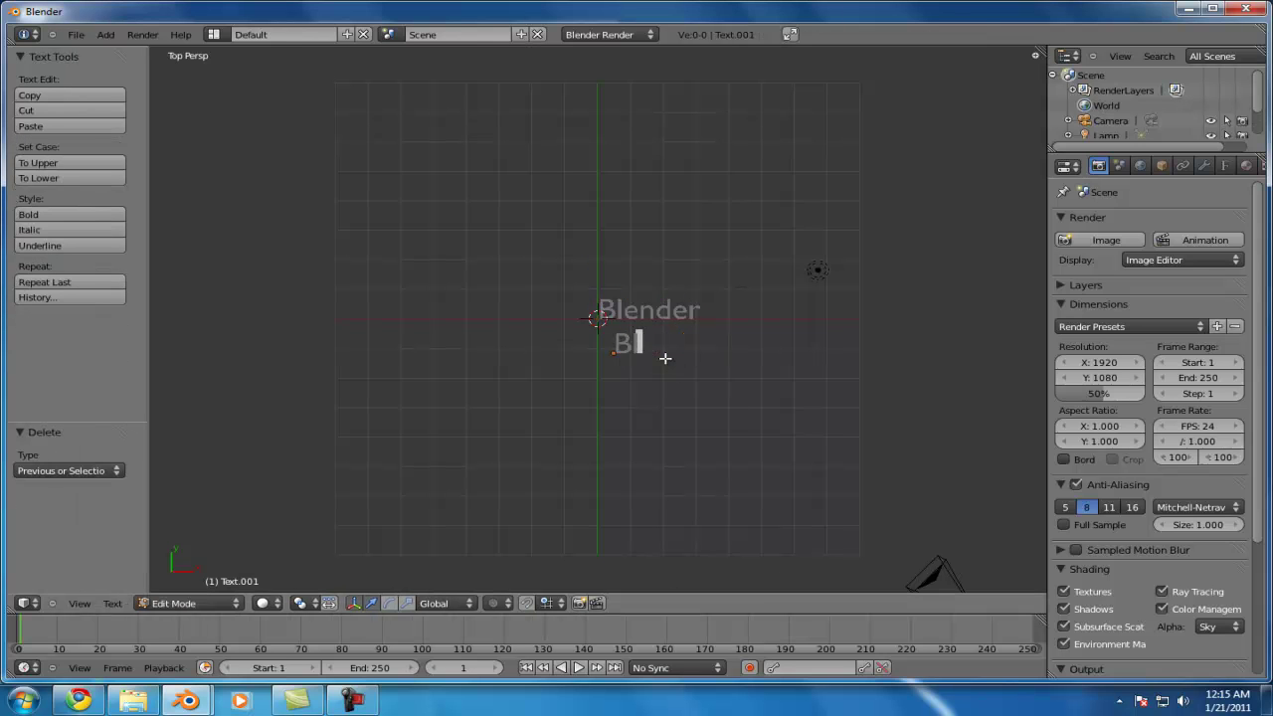
type("Artists")
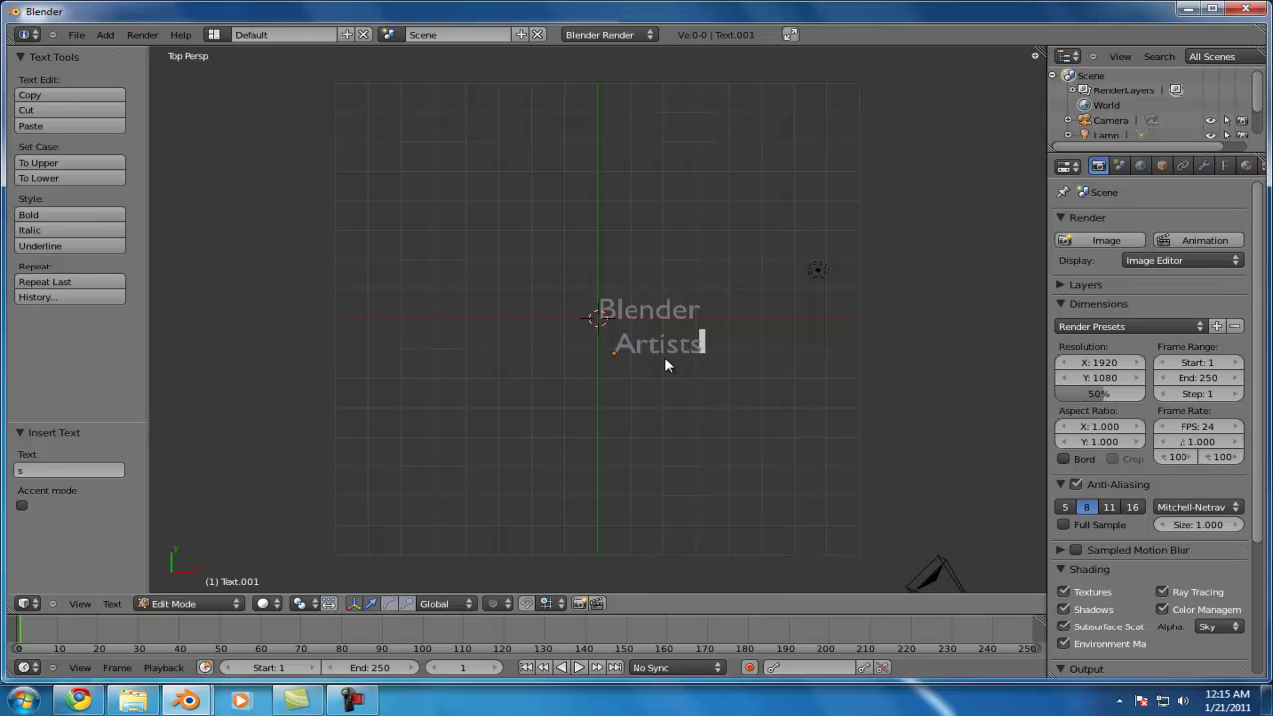
key("Tab")
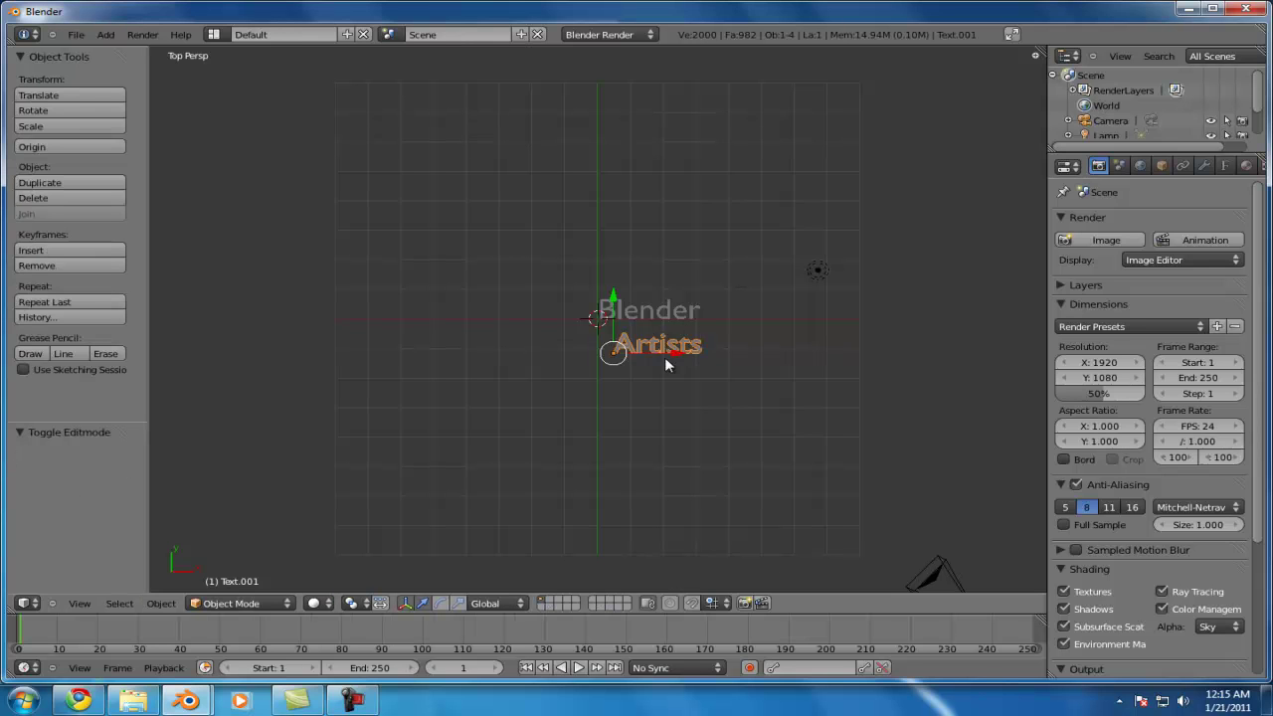
Move the Artists text about 0.32 units along positive X beneath the Blender text
key("g")
left_click(675, 357)
right_click(652, 312)
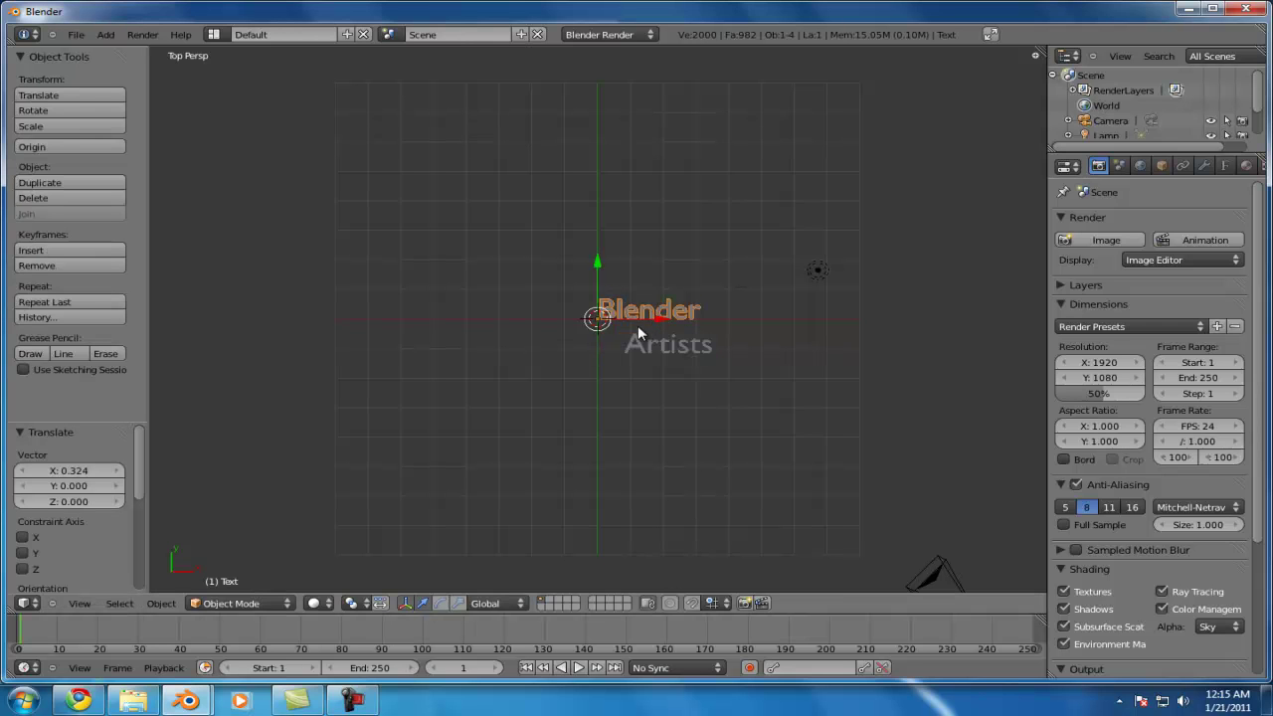
right_click(639, 342)
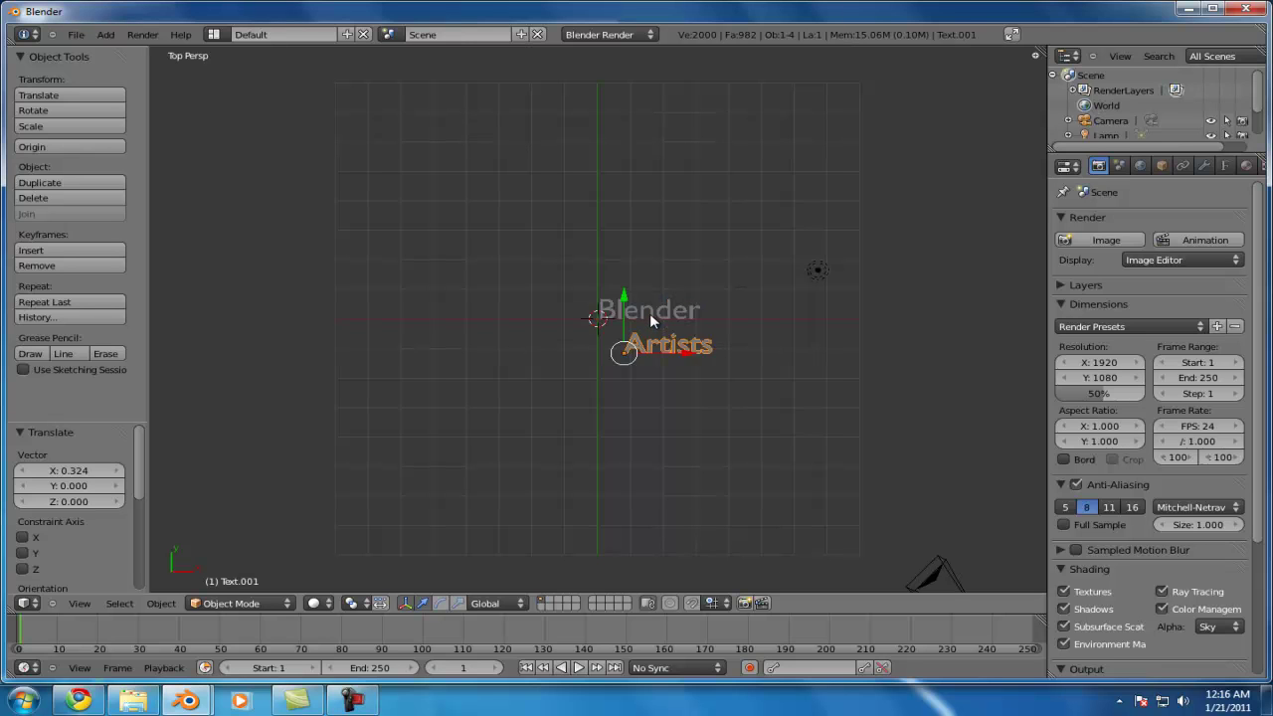
Convert the Blender text and the Artists text from text objects to meshes
right_click(652, 316)
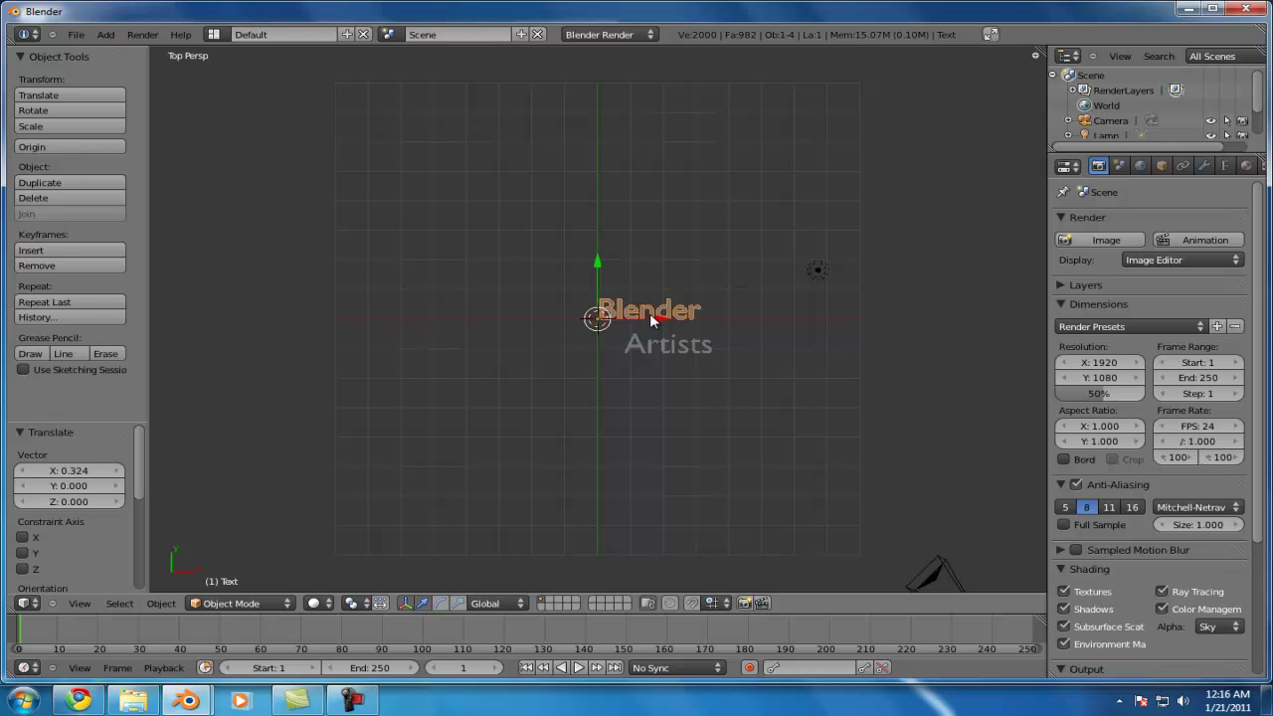
key("alt+c")
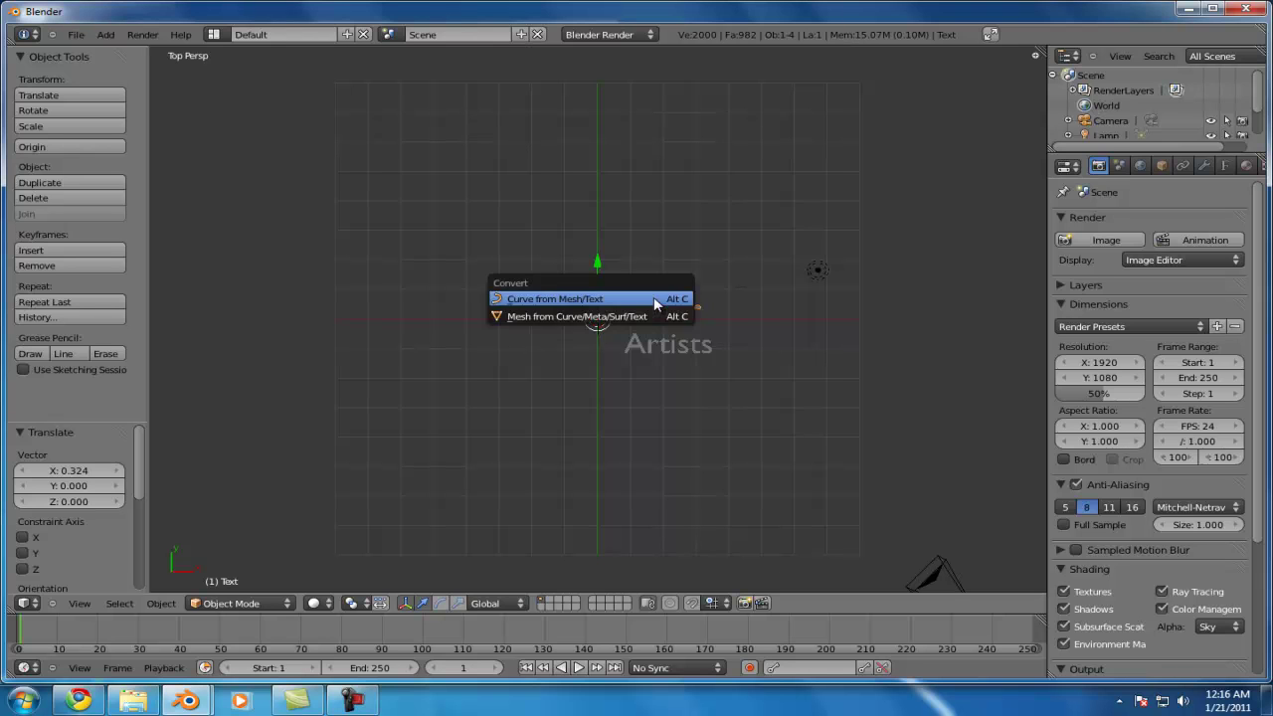
left_click(636, 315)
right_click(653, 340)
key("alt+c")
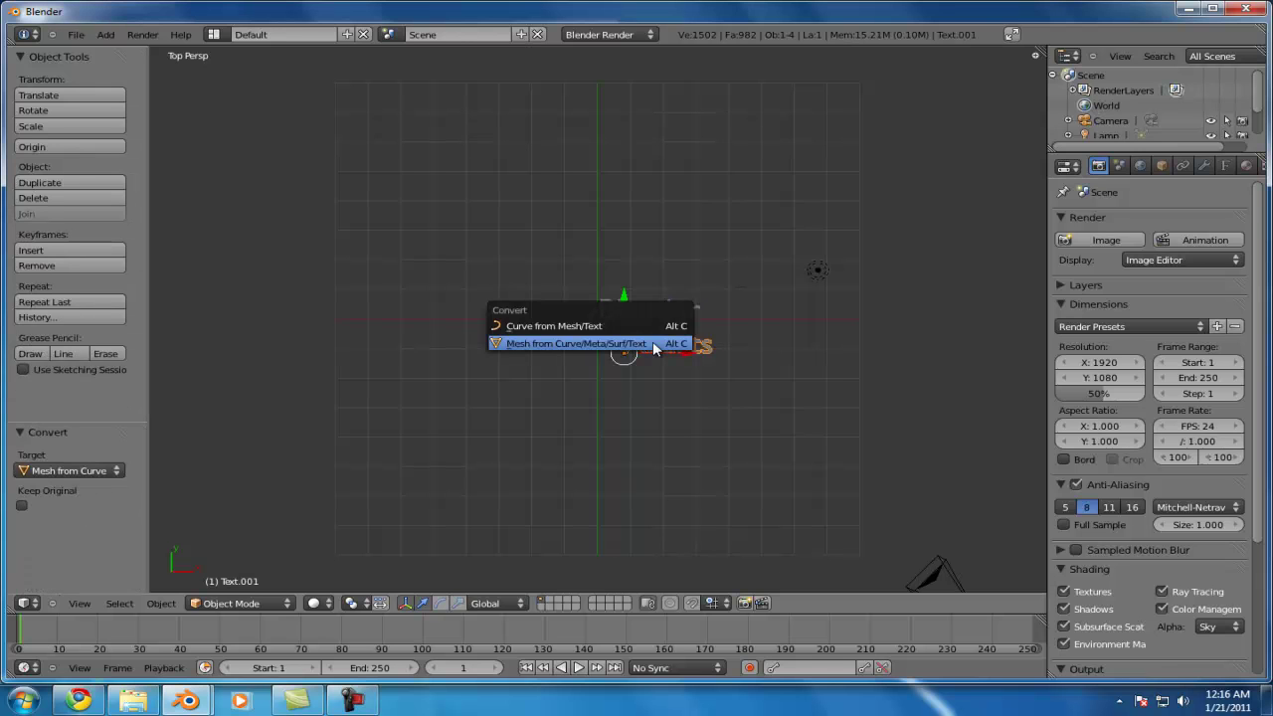
left_click(652, 341)
Add a particle system to the Blender mesh and set its emission end frame to 1
right_click(655, 316)
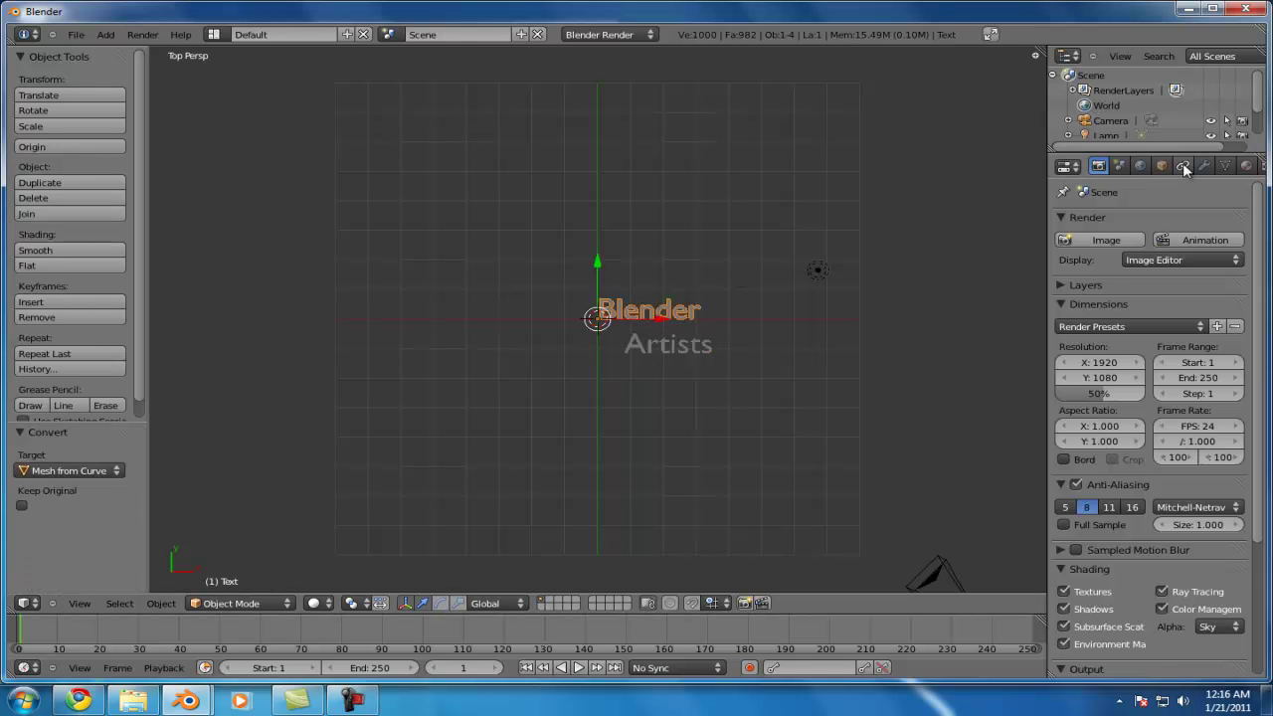
scroll(1243, 166, "right", 2)
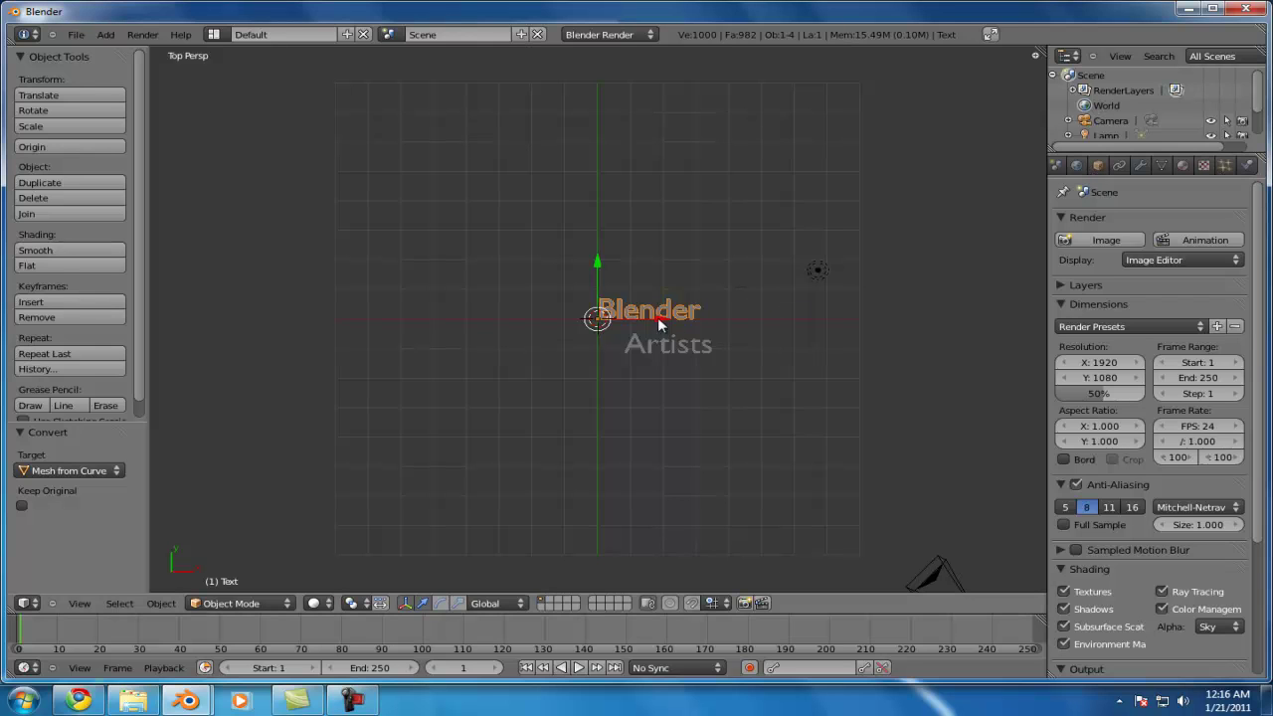
left_click(1225, 165)
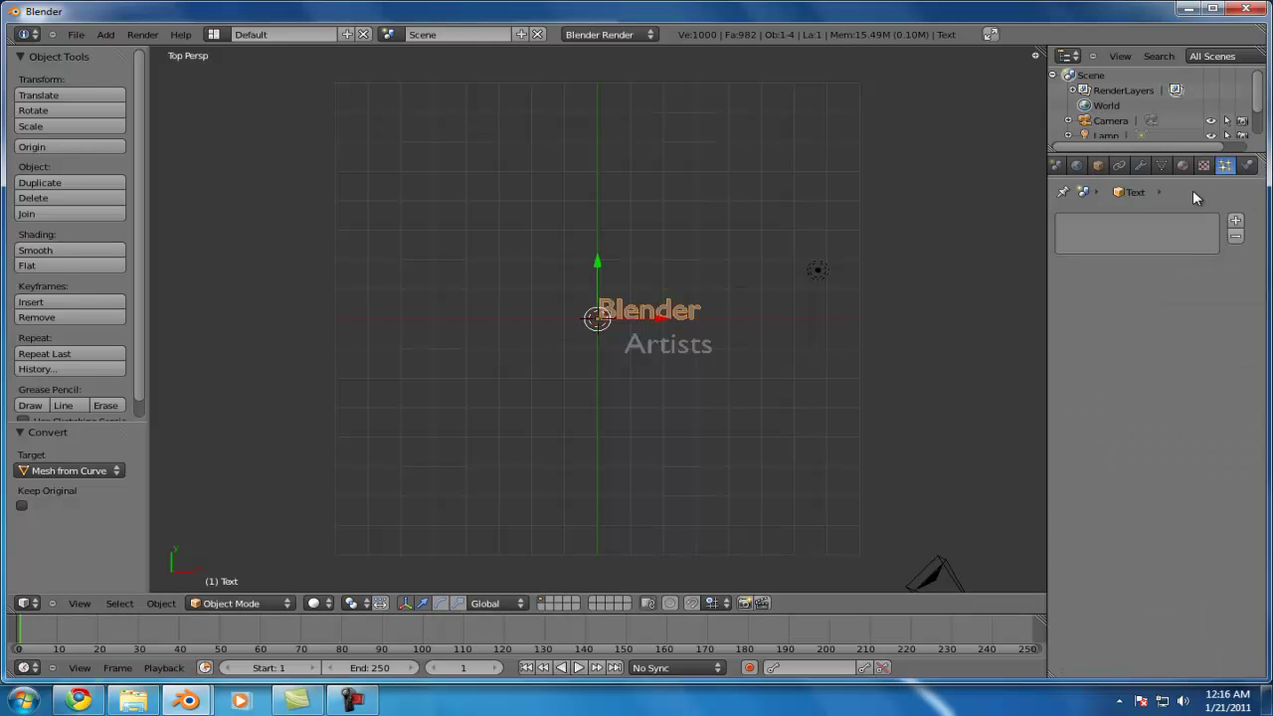
left_click(1235, 221)
left_click(1095, 388)
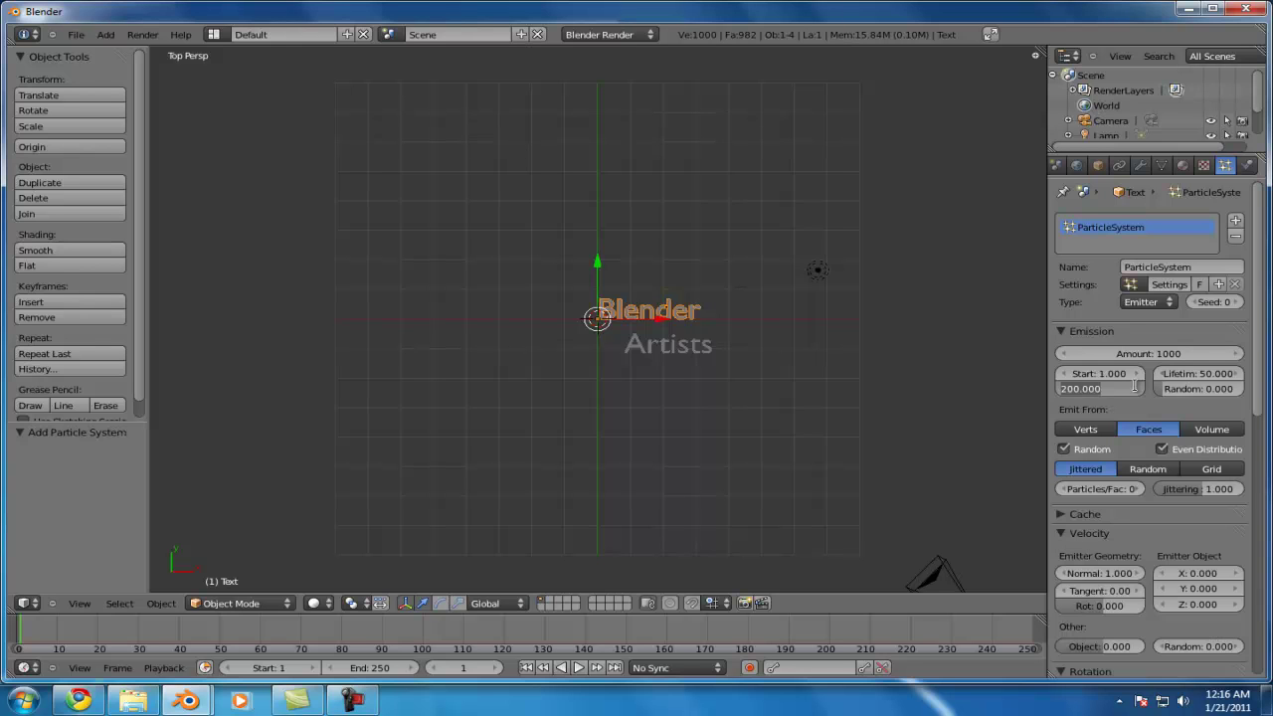
type("1")
key("Return")
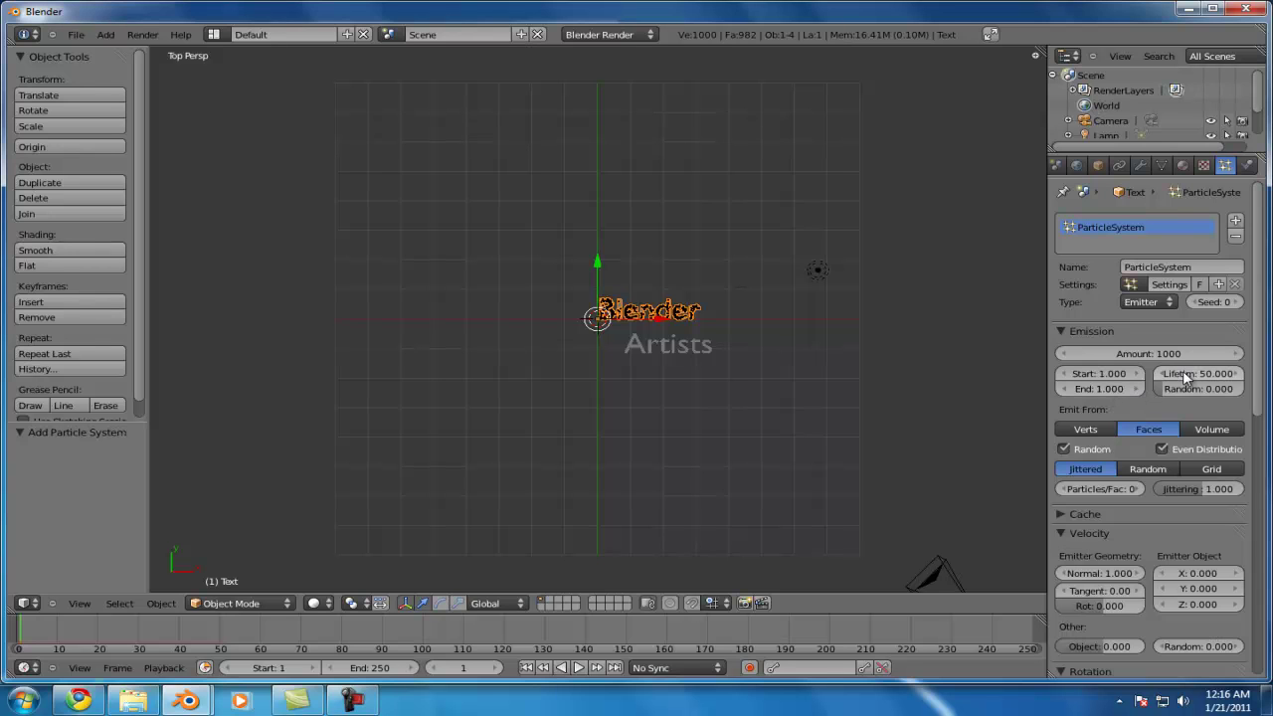
Set the Blender mesh's particle emission distribution over the faces to Random
scroll(1203, 383, "down", 2)
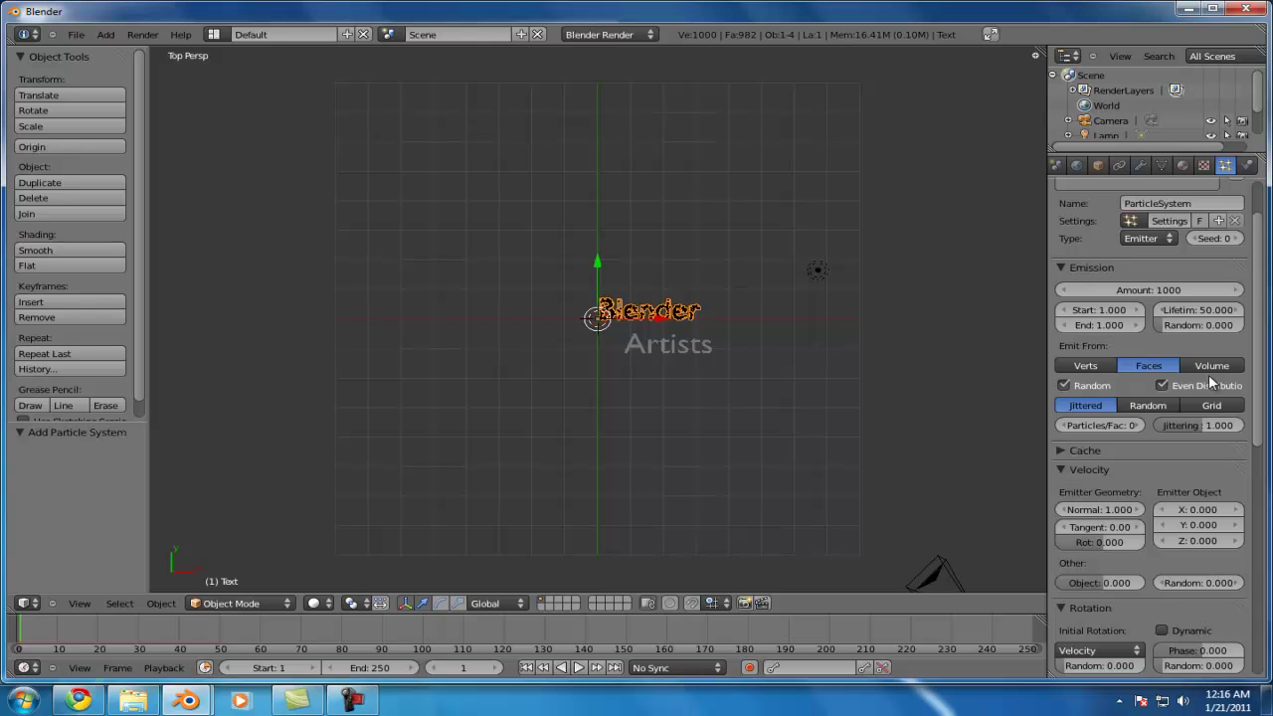
left_click(1154, 404)
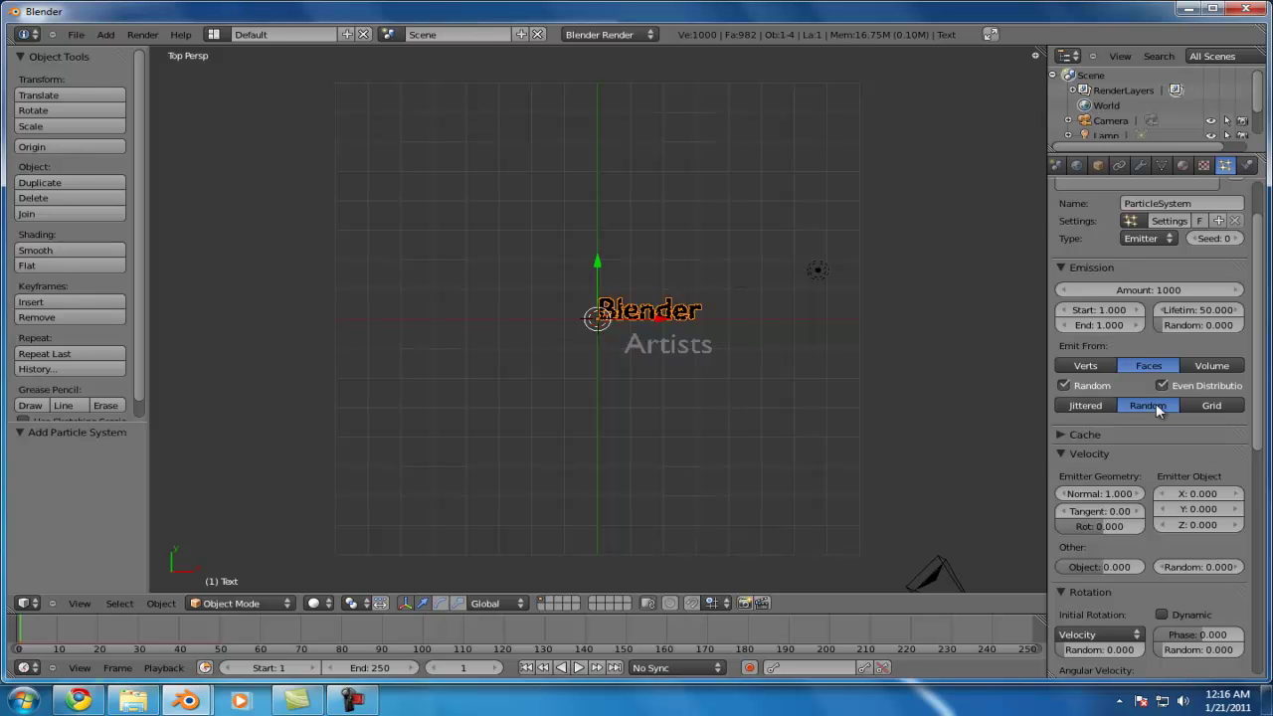
scroll(874, 369, "up", 6)
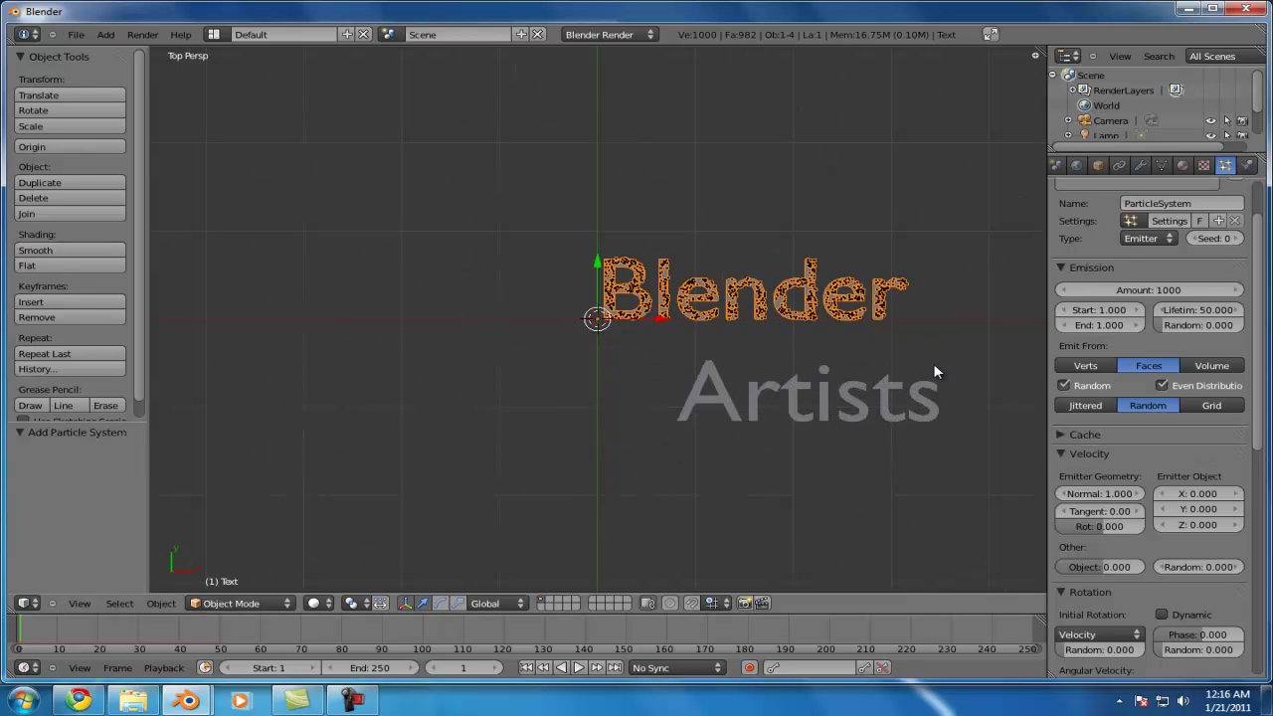
middle_click_drag(935, 372, 788, 363, "shift")
scroll(1155, 511, "down", 3)
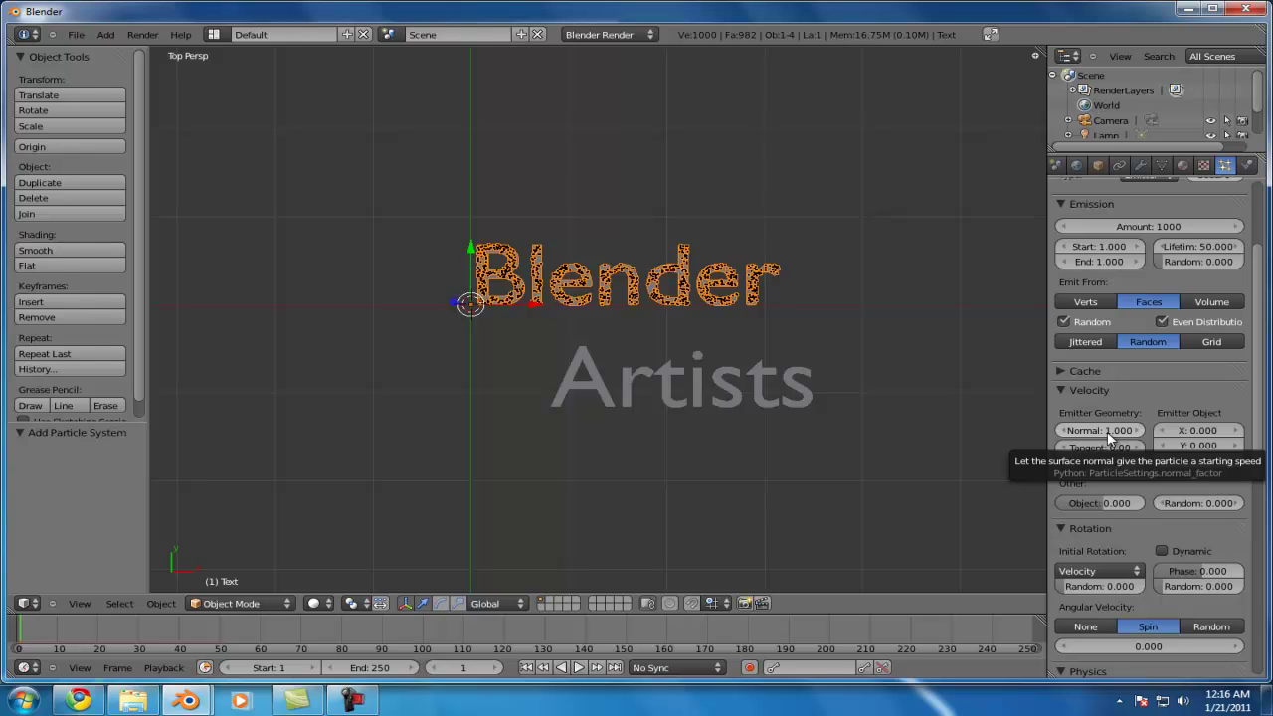
Set the Blender particles' normal velocity to 0 and their physics type to No
key("BackSpace")
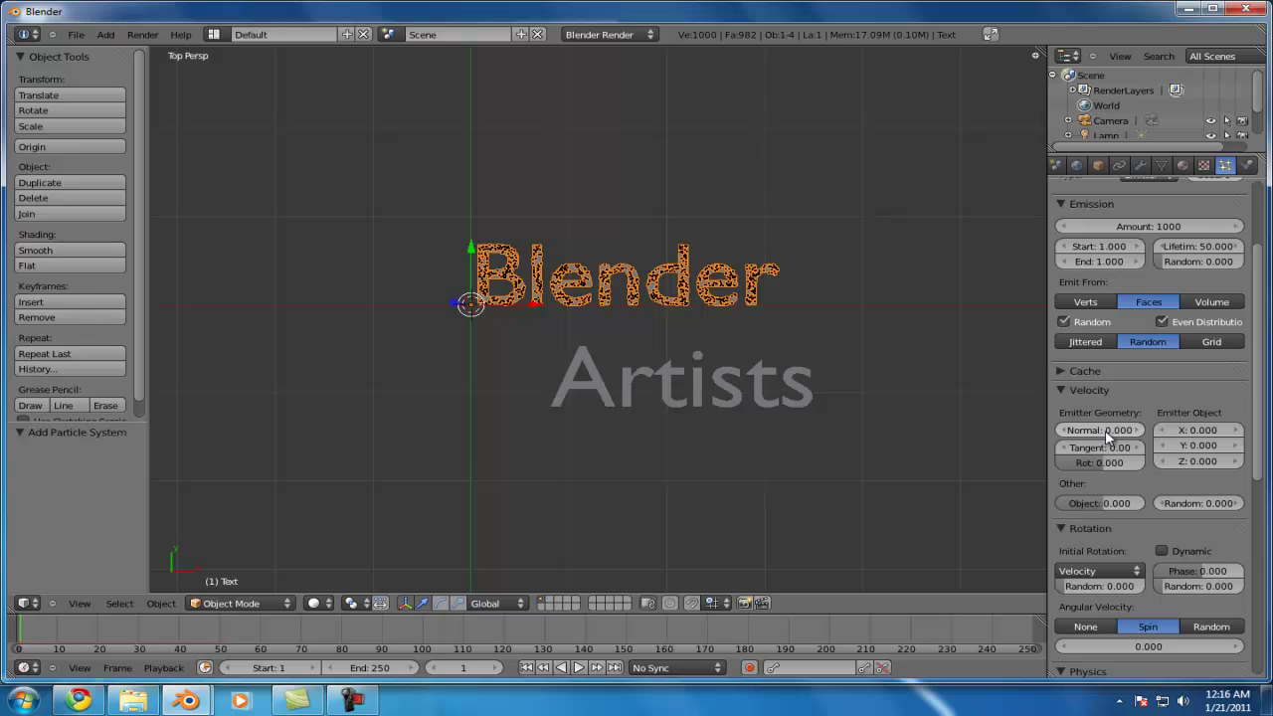
scroll(1105, 430, "down", 6)
left_click(1079, 505)
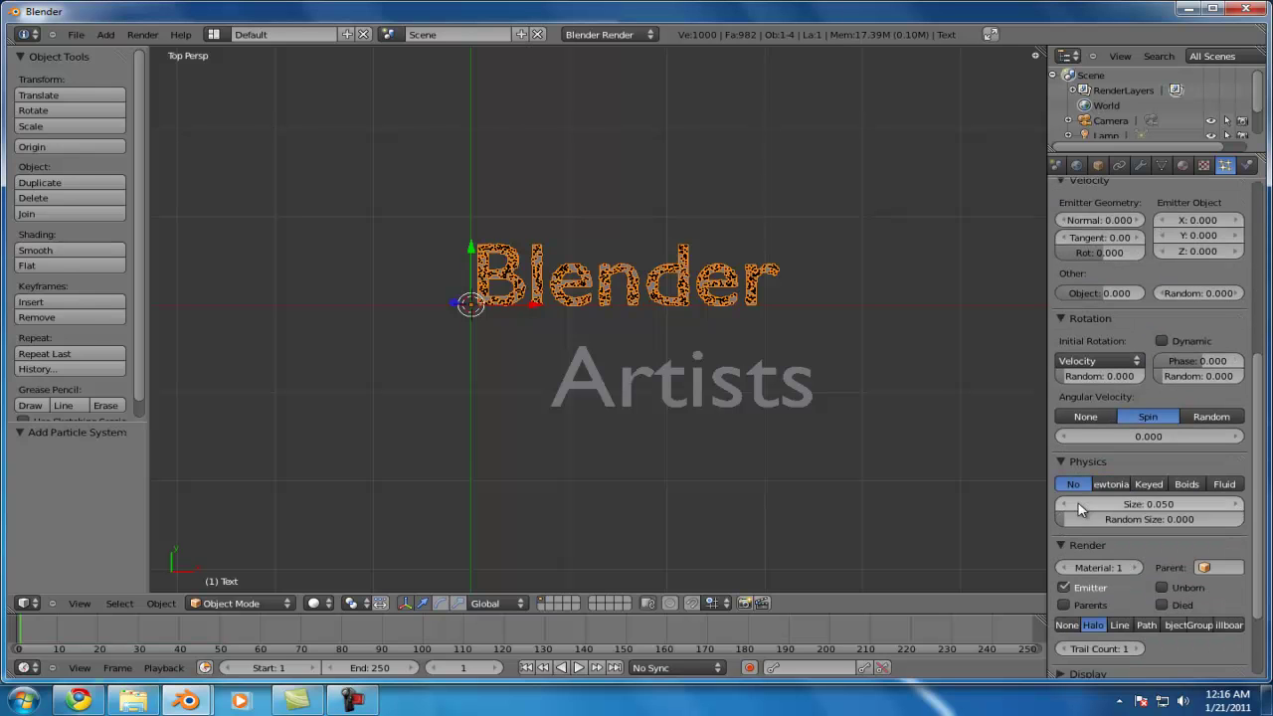
Set the overall (All) field weight of the Blender particle system to 0
scroll(1151, 518, "down", 3)
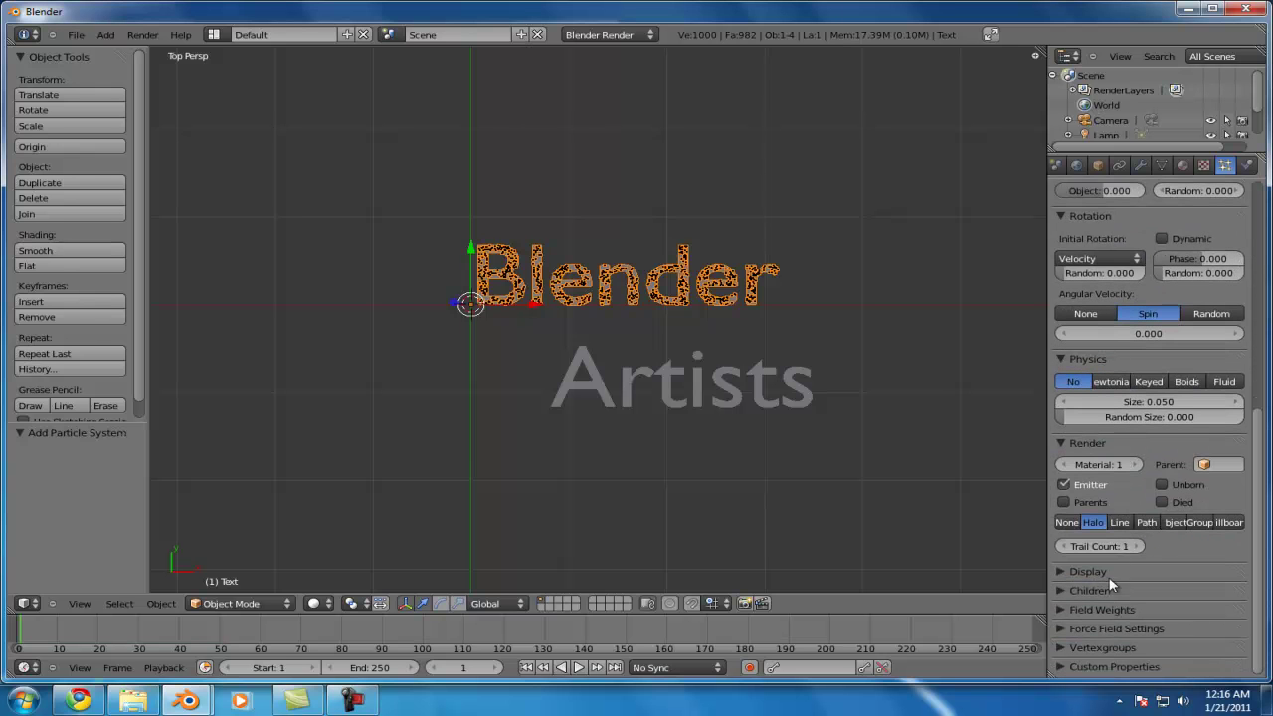
left_click(1060, 609)
scroll(1089, 586, "down", 4)
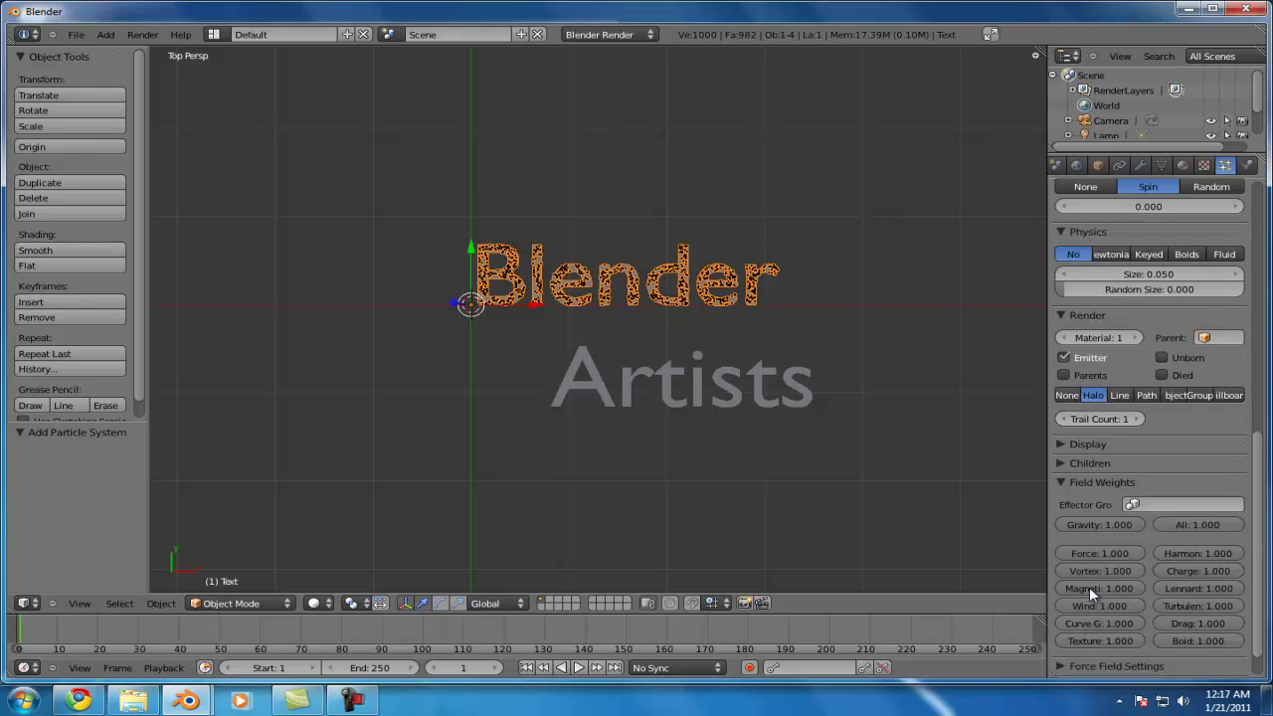
left_click_drag(1231, 494, 1102, 488)
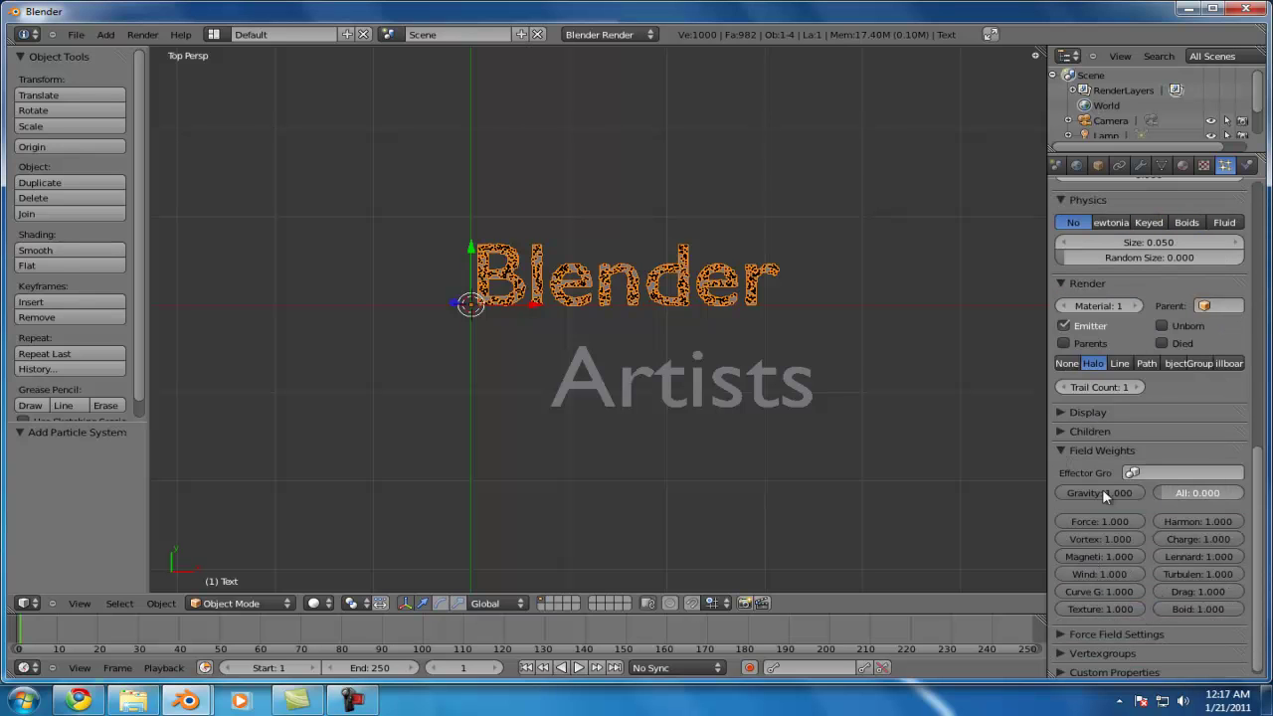
left_click(1060, 449)
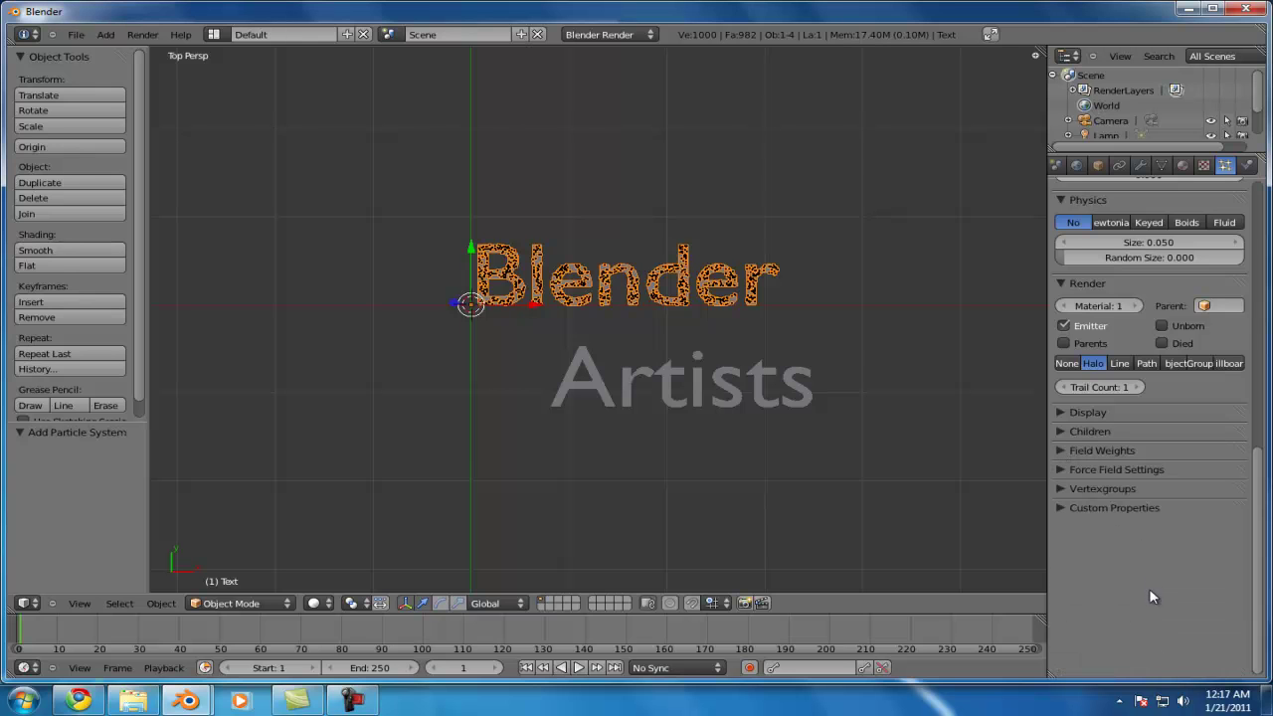
scroll(1153, 516, "up", 6)
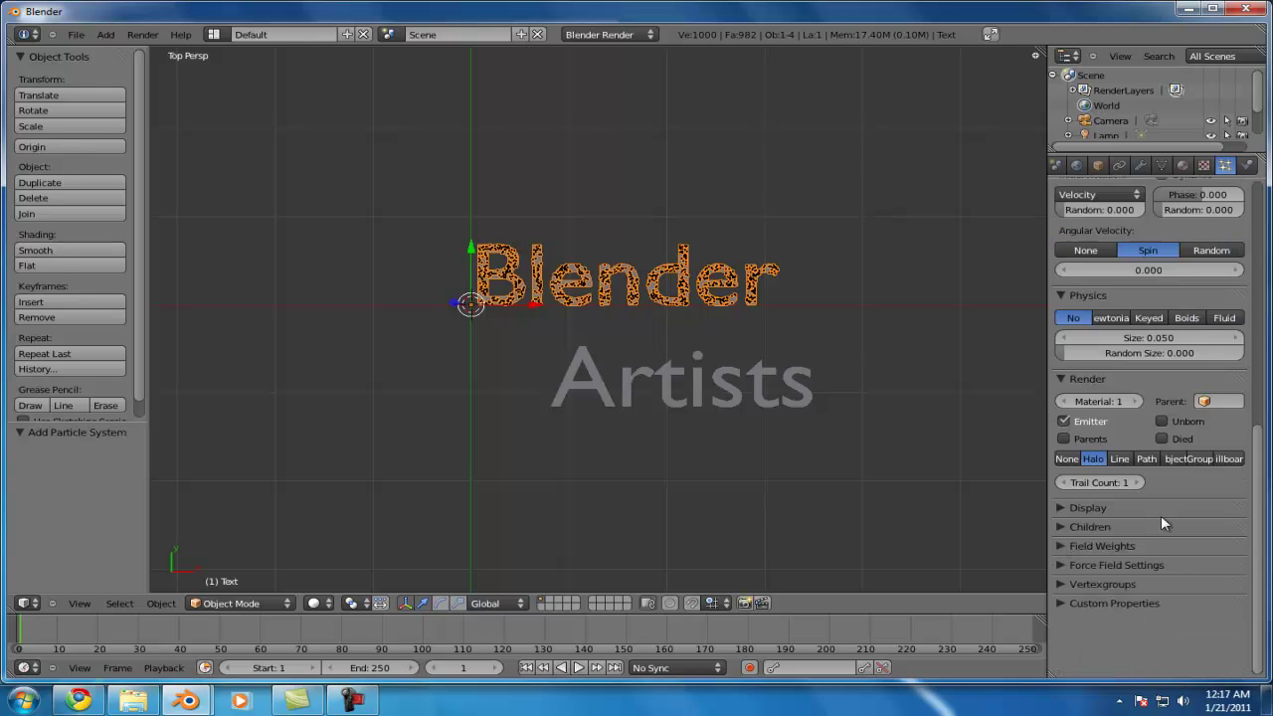
Add a particle system to the Artists mesh with emission end frame 1 and Random distribution
right_click(799, 383)
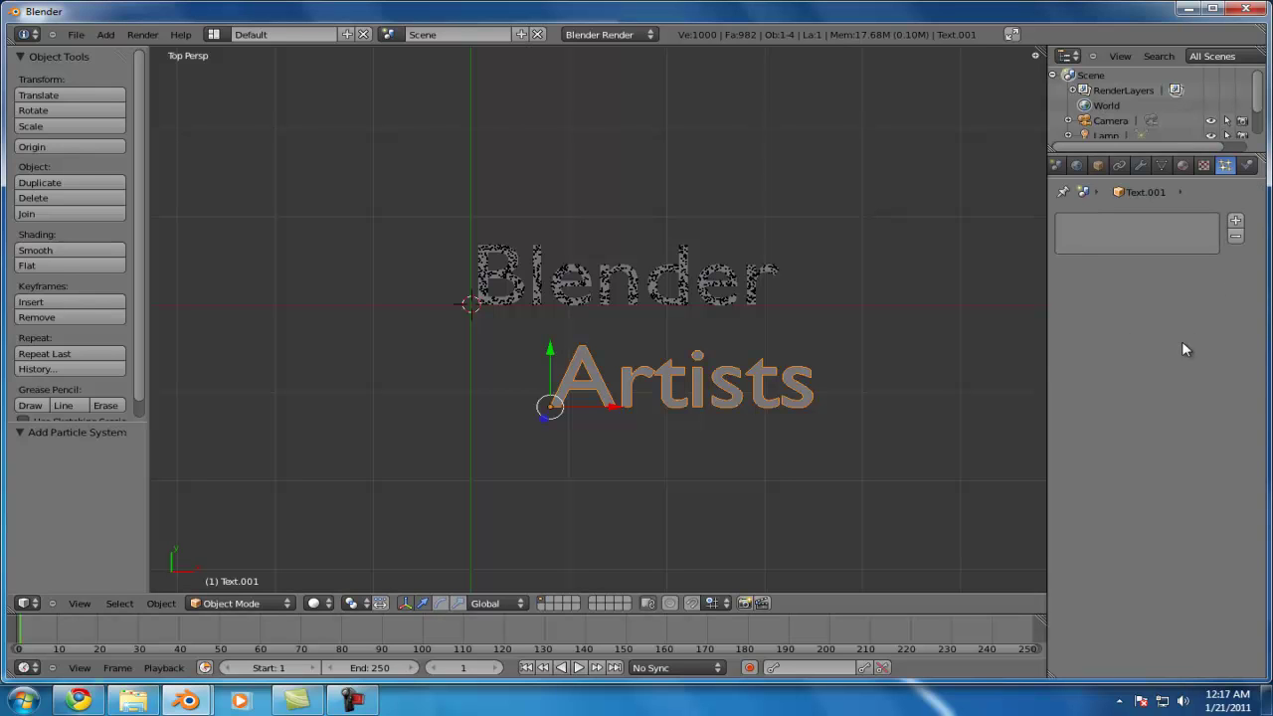
left_click(1235, 223)
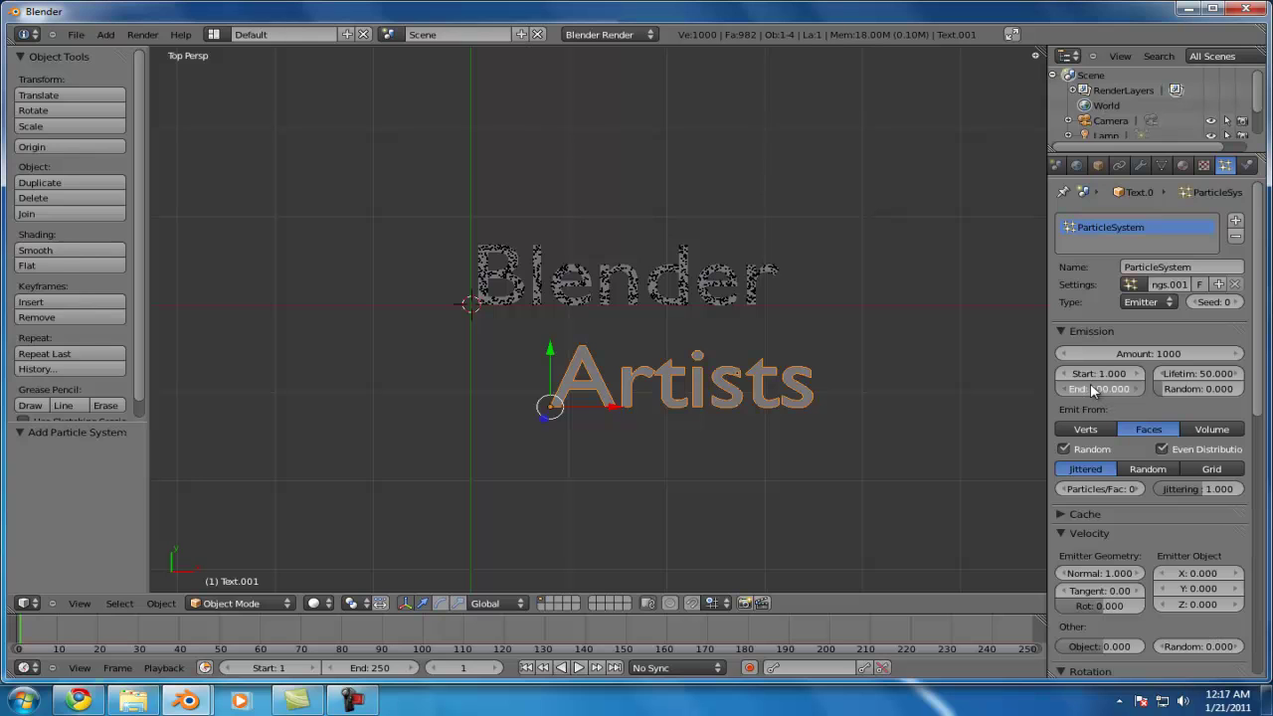
key("Return")
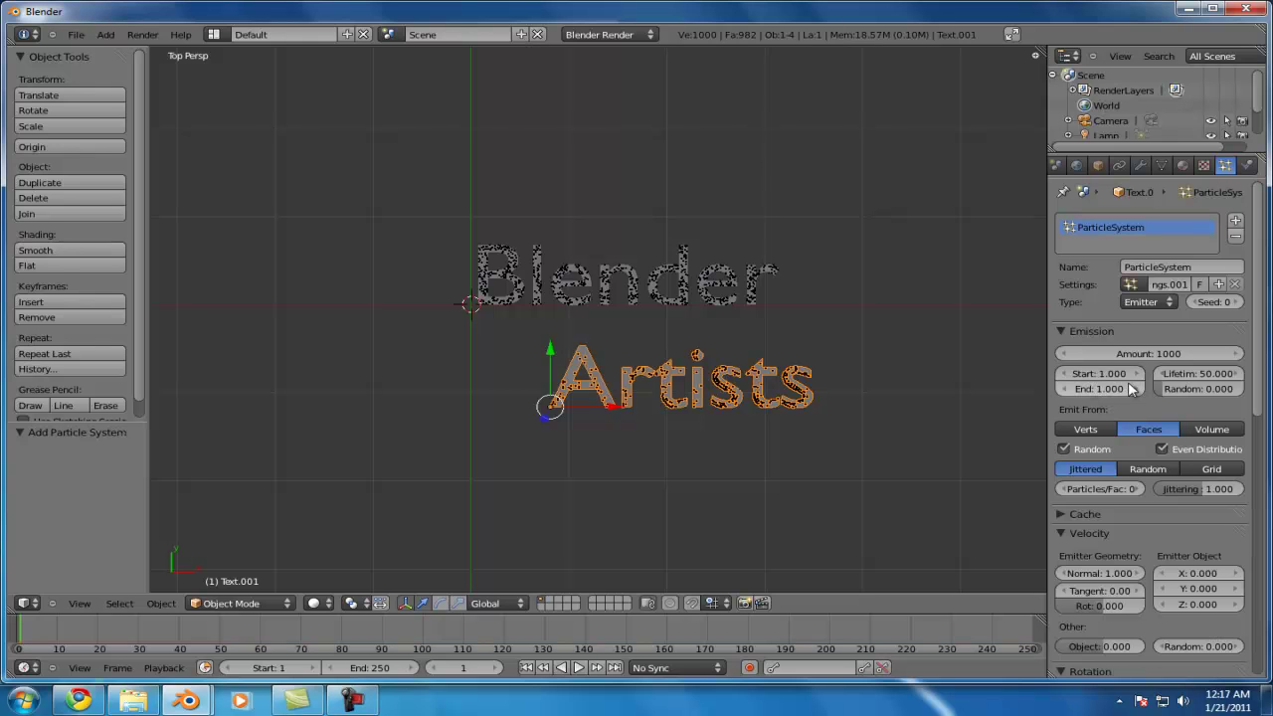
left_click(1143, 468)
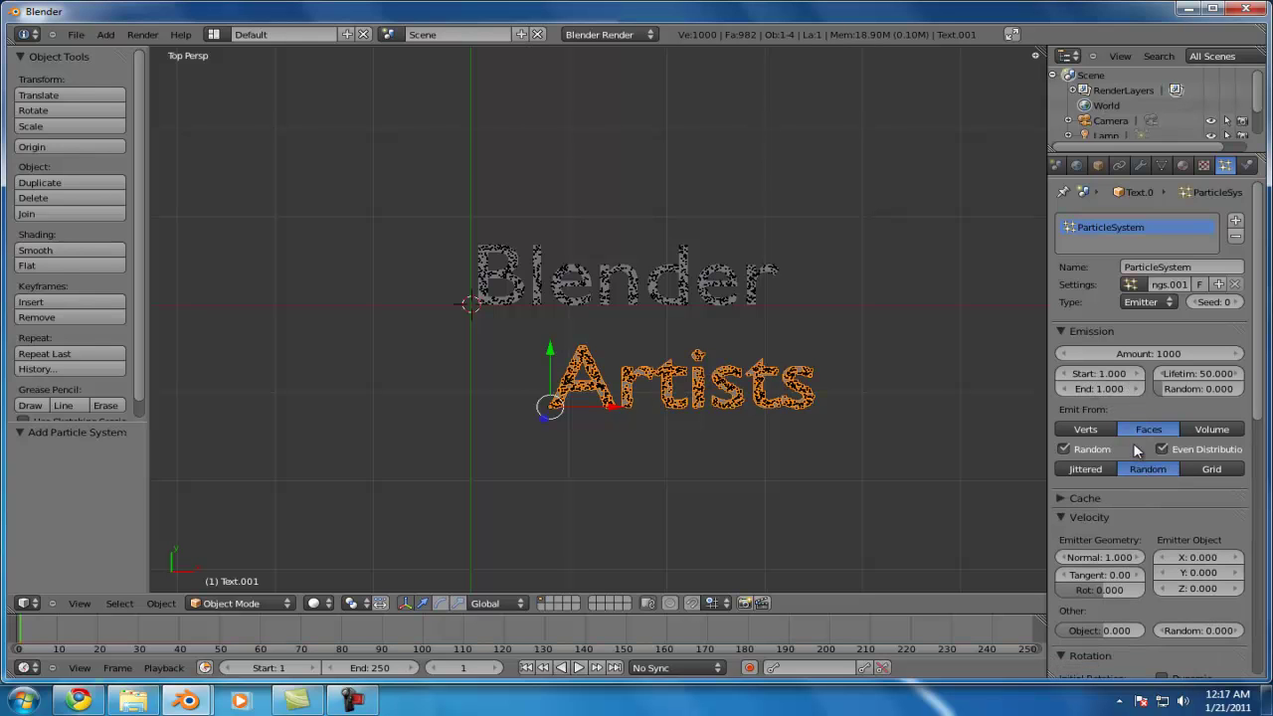
Set the normal emitter velocity of the Artists particle system to 0
scroll(1134, 428, "down", 3)
left_click(1098, 431)
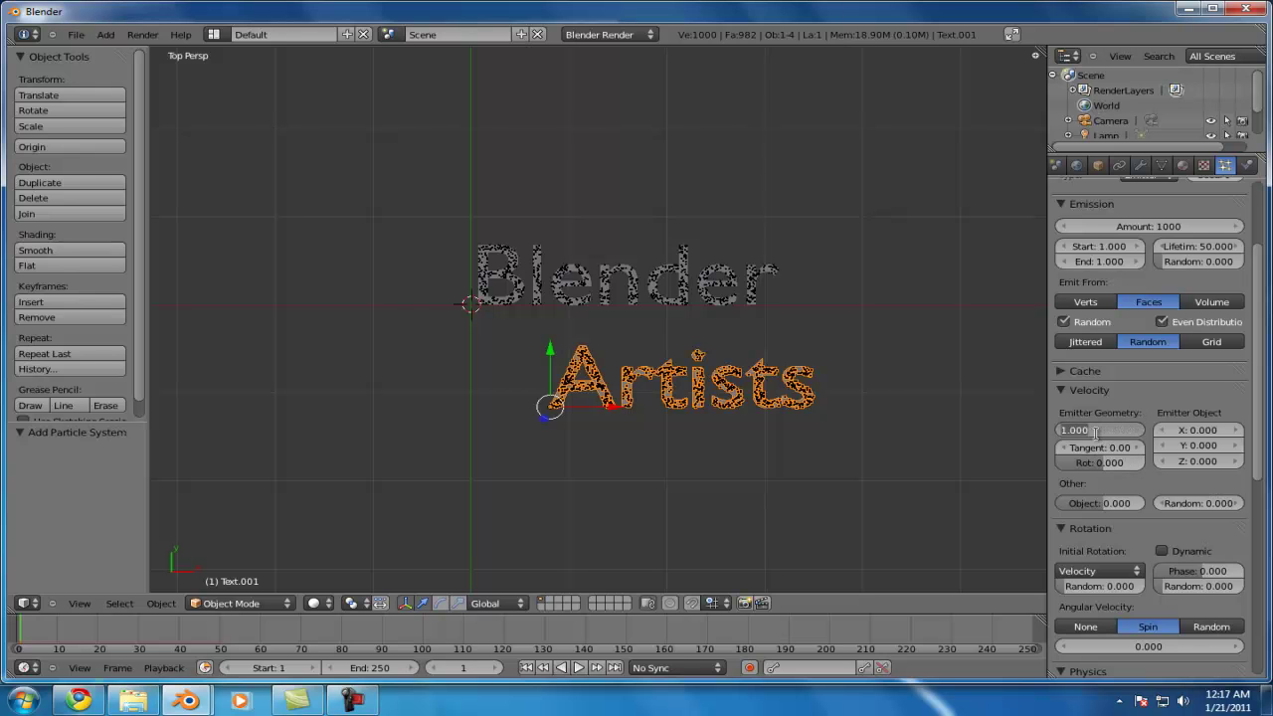
type("0")
key("Return")
Set the Artists particles' physics type to No and their overall (All) field weight to 0
scroll(1098, 448, "down", 8)
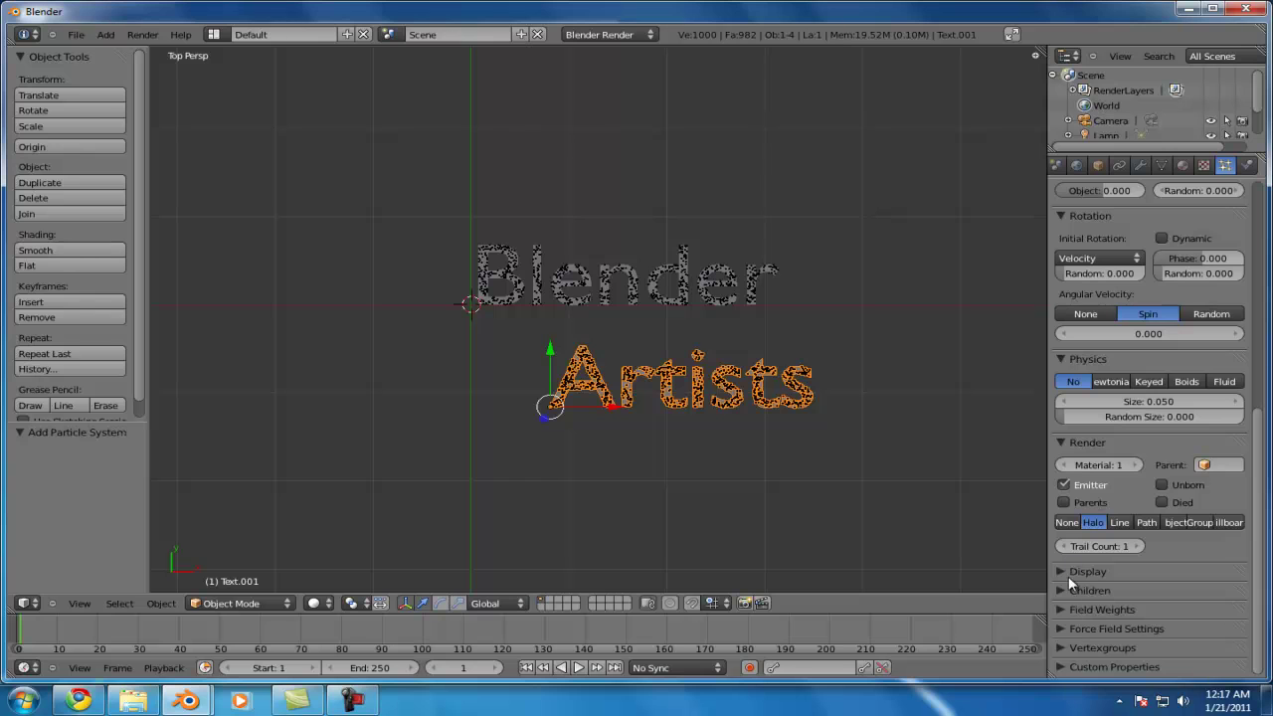
left_click(1066, 611)
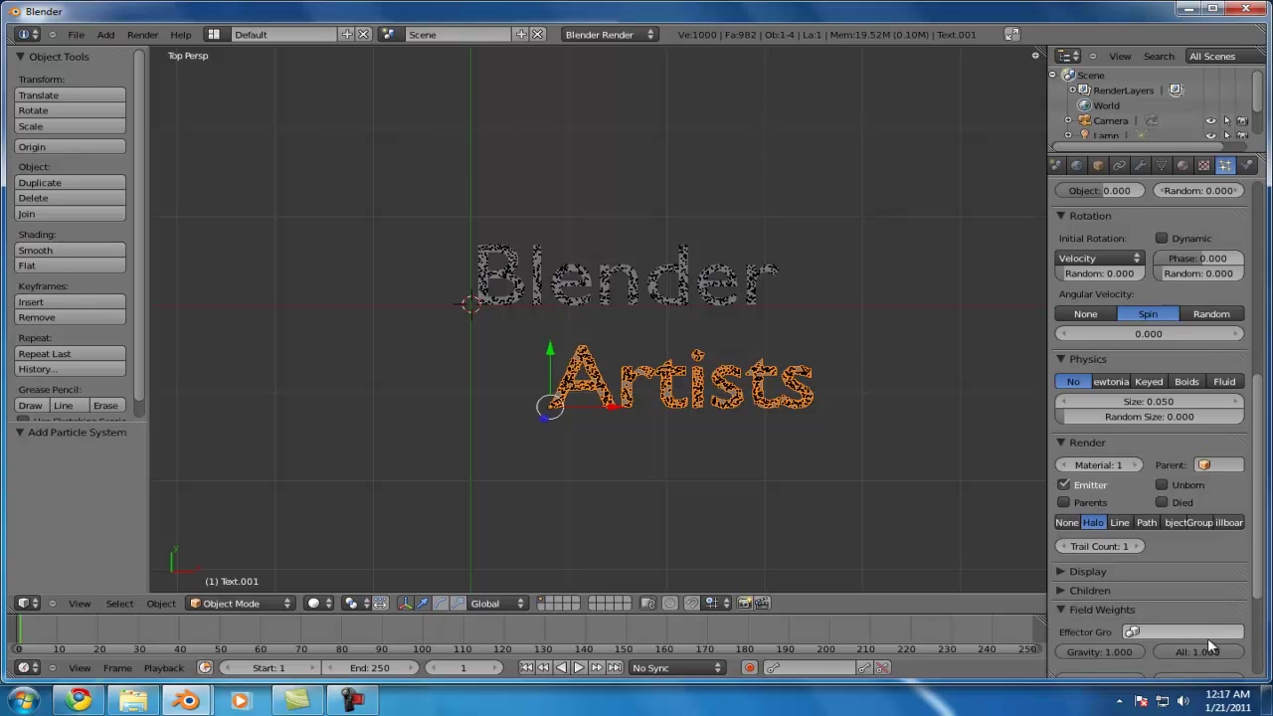
left_click_drag(1211, 651, 1129, 656)
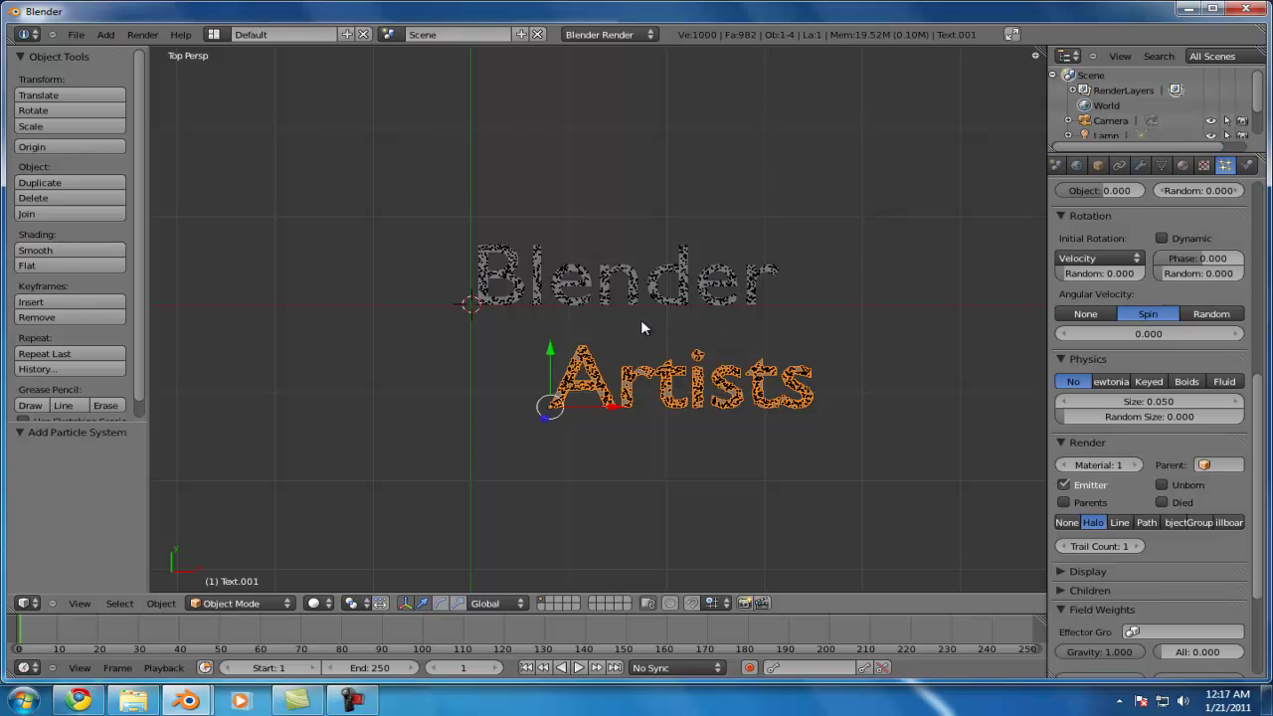
Add a cube mesh and move it away from the texts by about -3.29 in X and -4.11 in Y
key("shift+a")
mouse_move(614, 257)
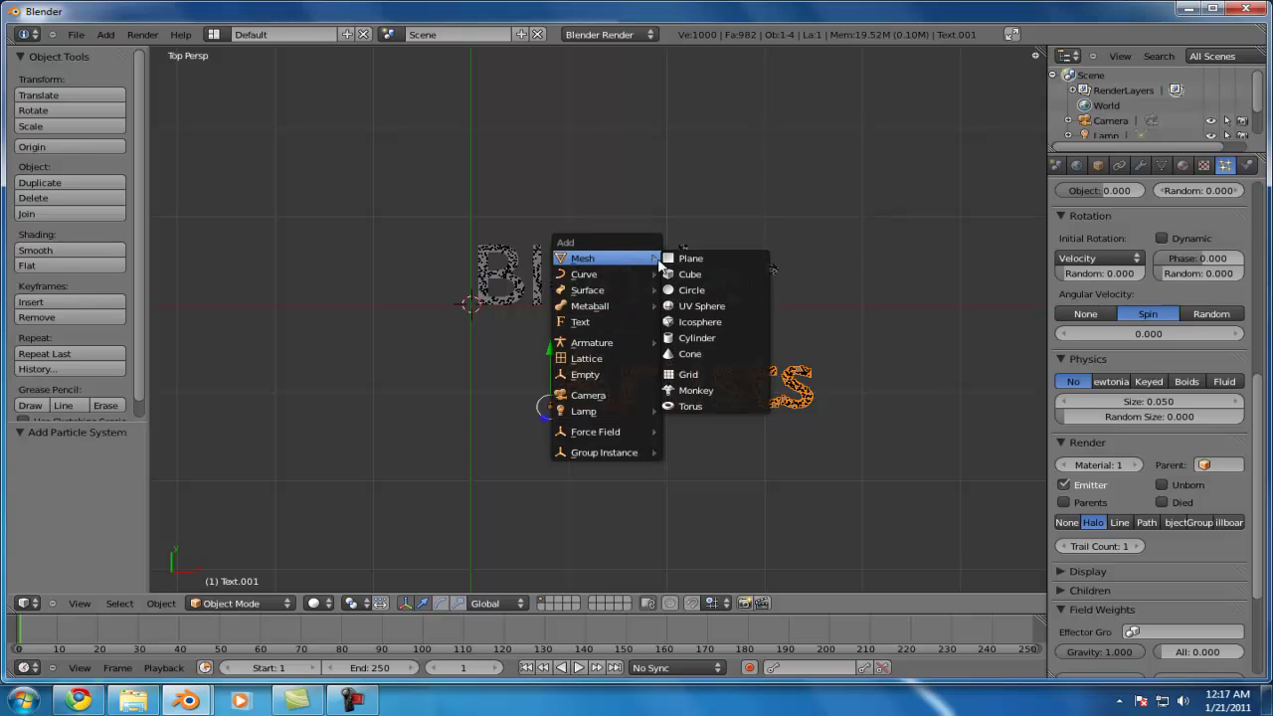
left_click(682, 269)
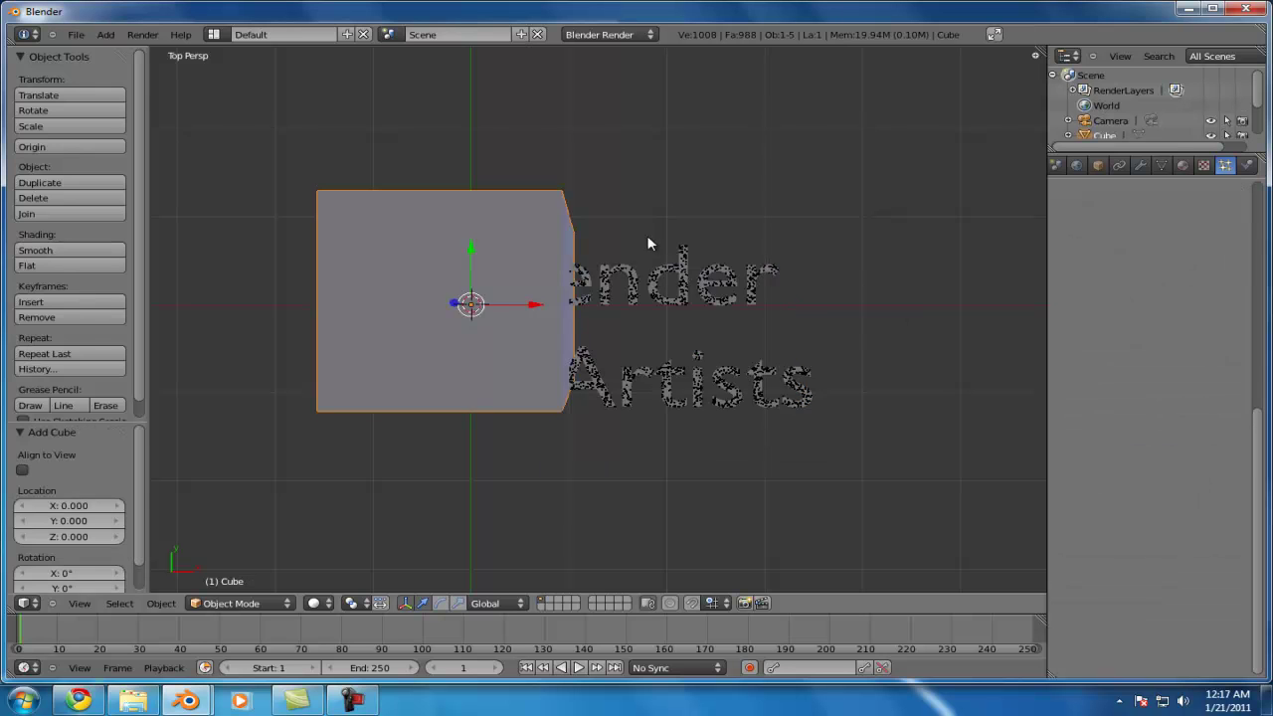
scroll(651, 220, "down", 3)
key("g")
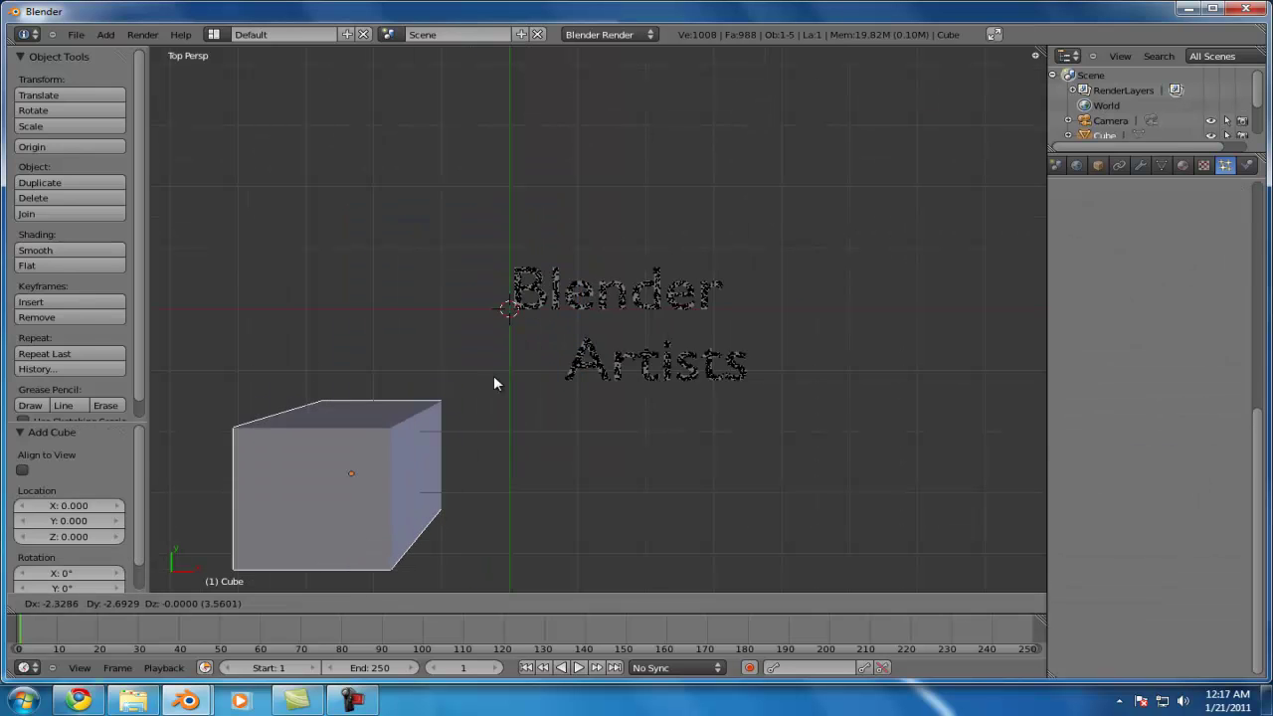
left_click(433, 463)
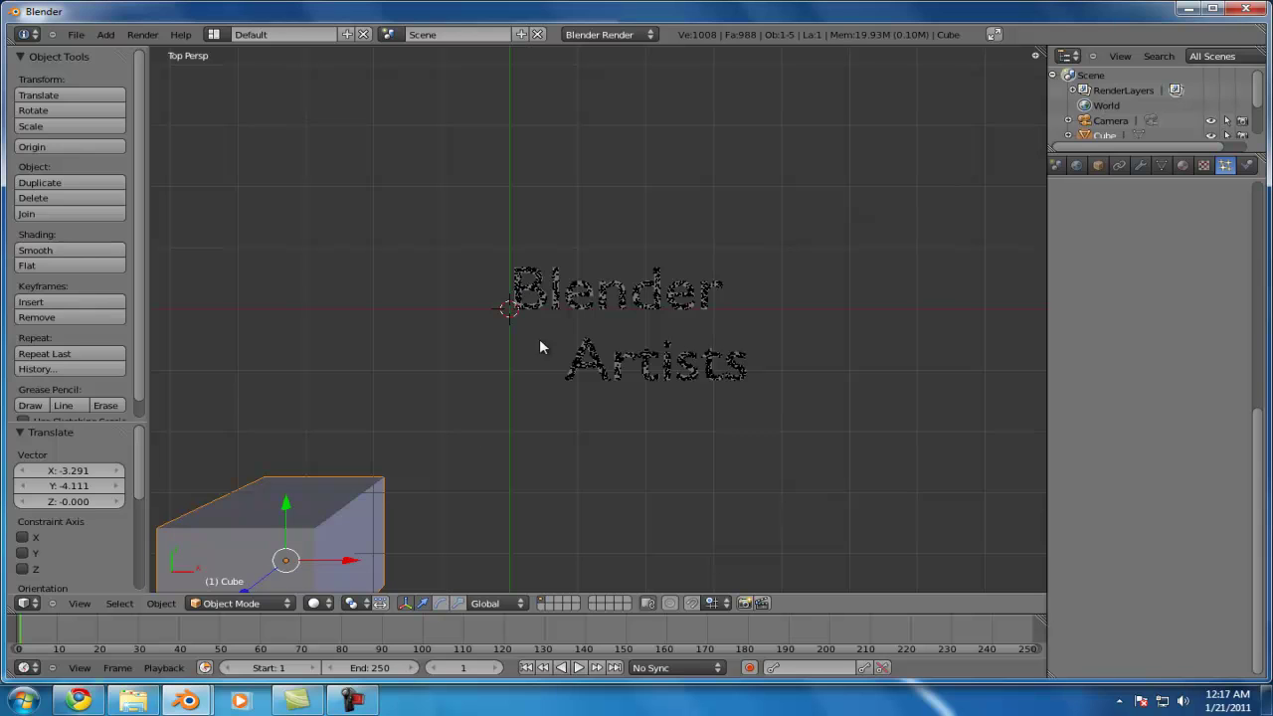
right_click(593, 294)
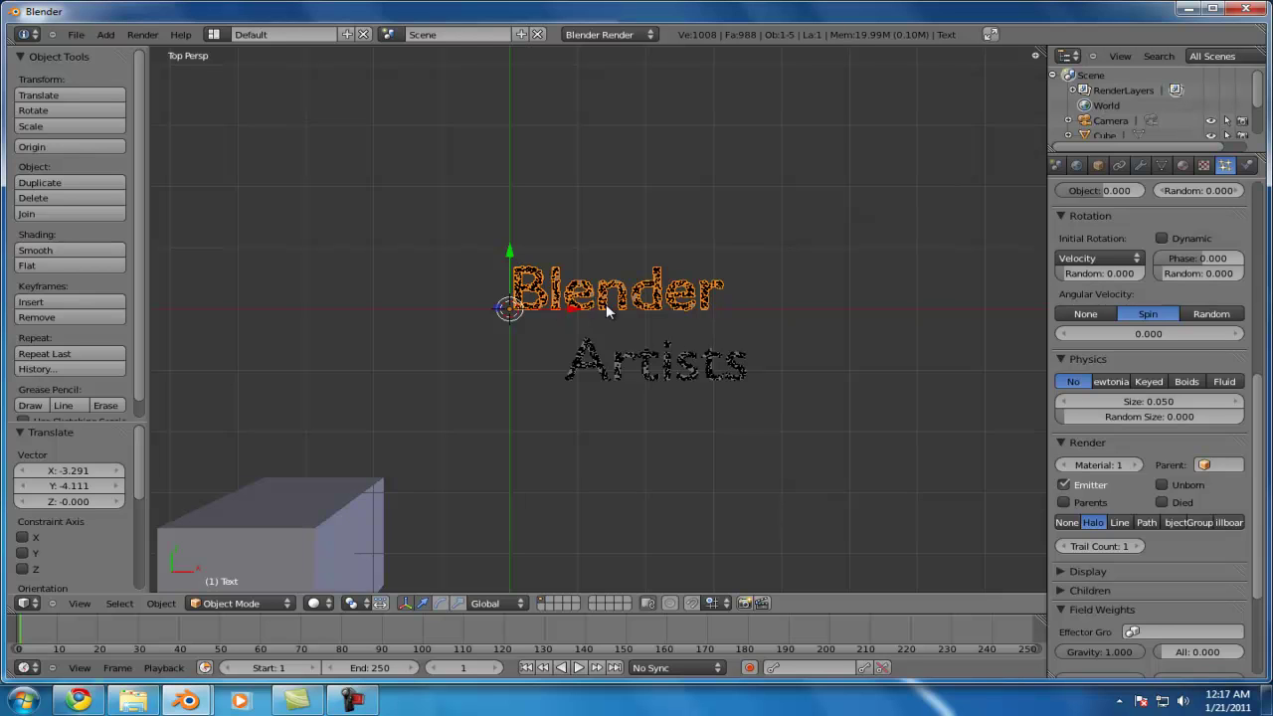
right_click(610, 356)
right_click(583, 313)
Add a particle system to the cube and set its emission end frame to 1
right_click(349, 544)
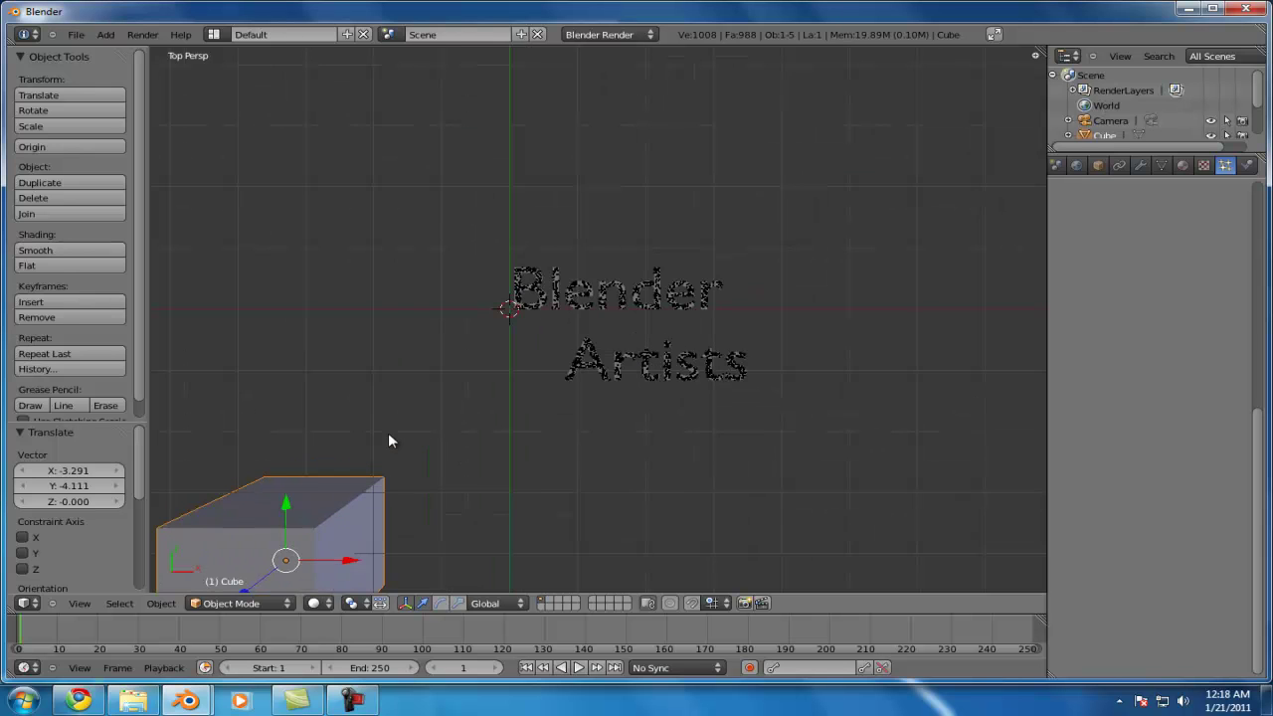
key("KP_5")
key("KP_5")
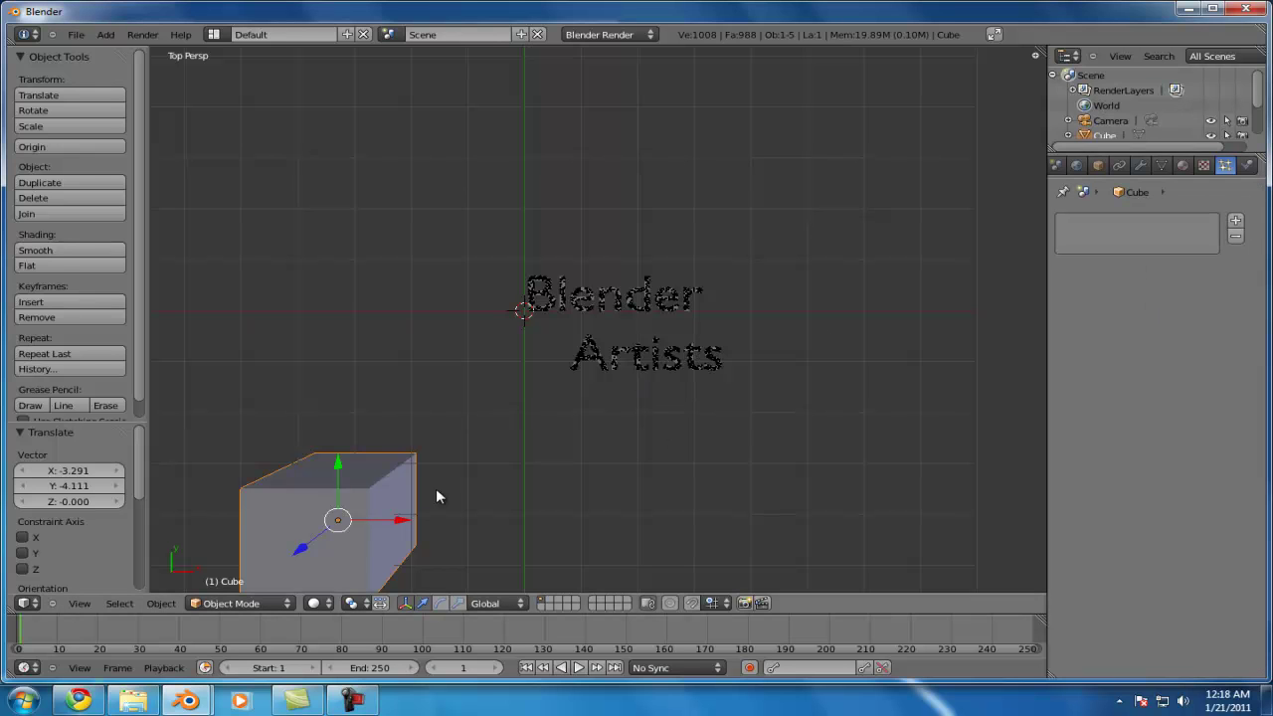
left_click(1236, 221)
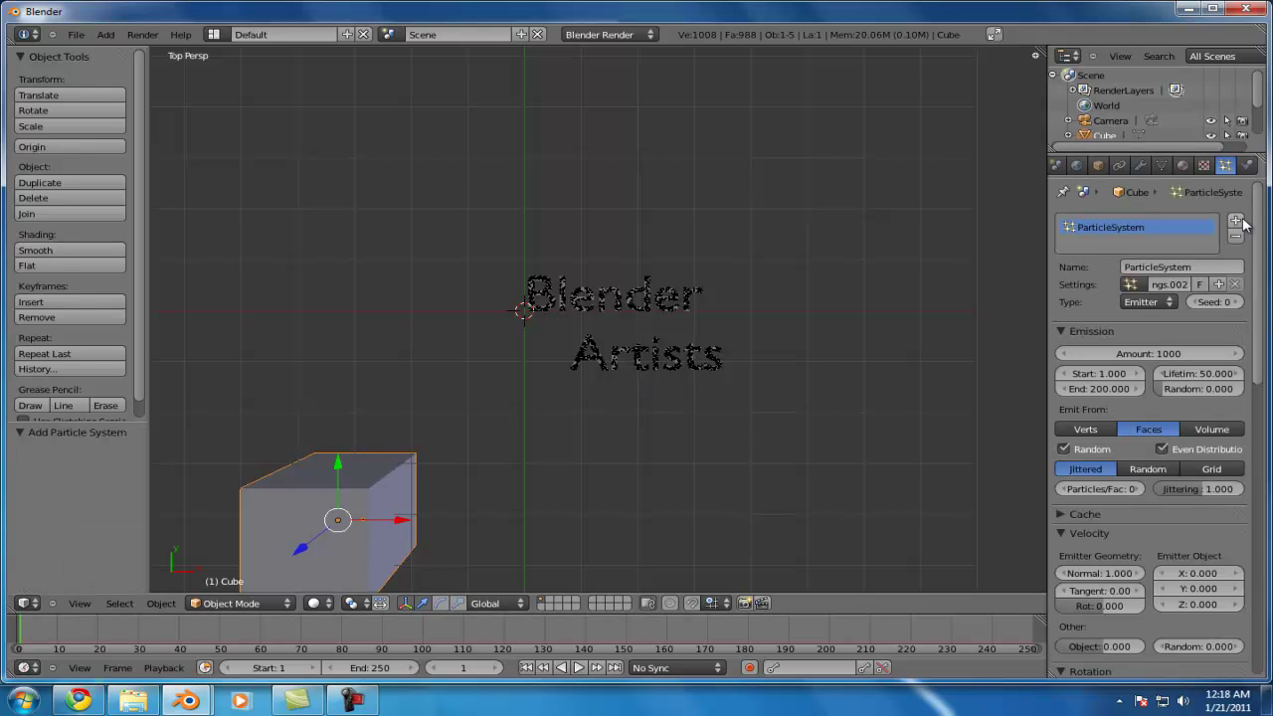
left_click(1091, 392)
type("1")
key("Return")
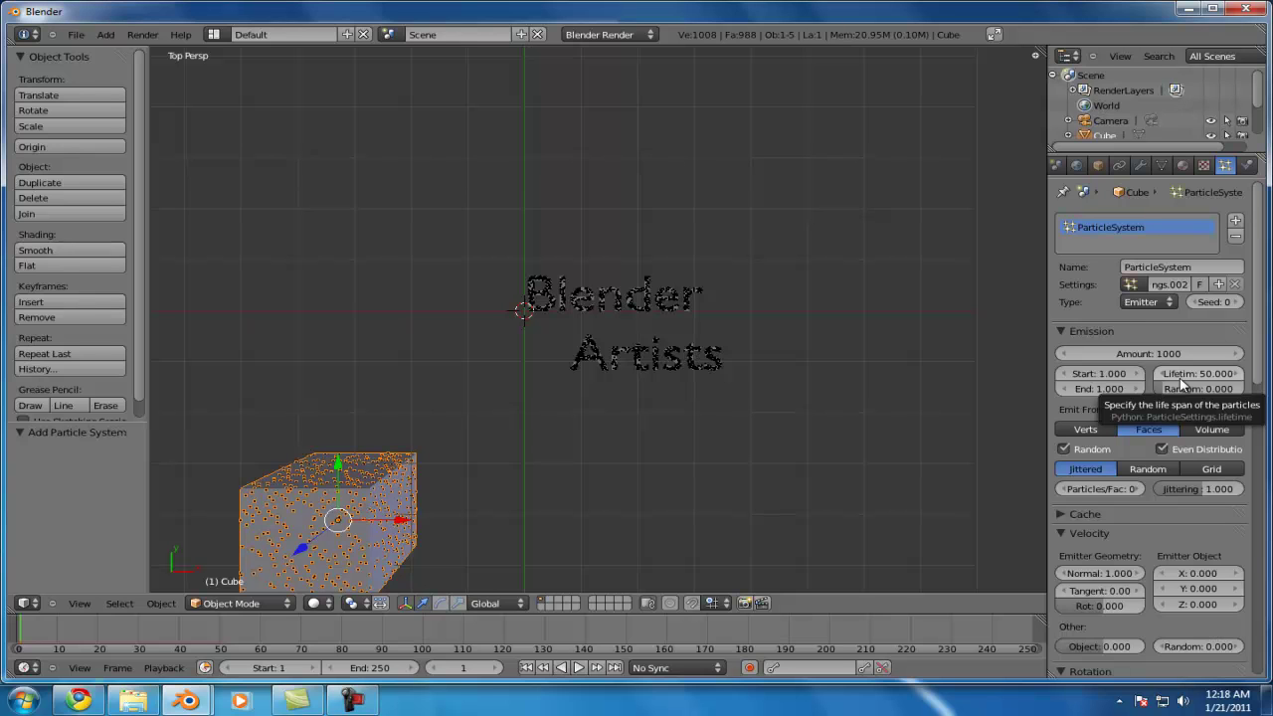
Set the physics type of the cube's particle system to Keyed
scroll(1184, 398, "down", 5)
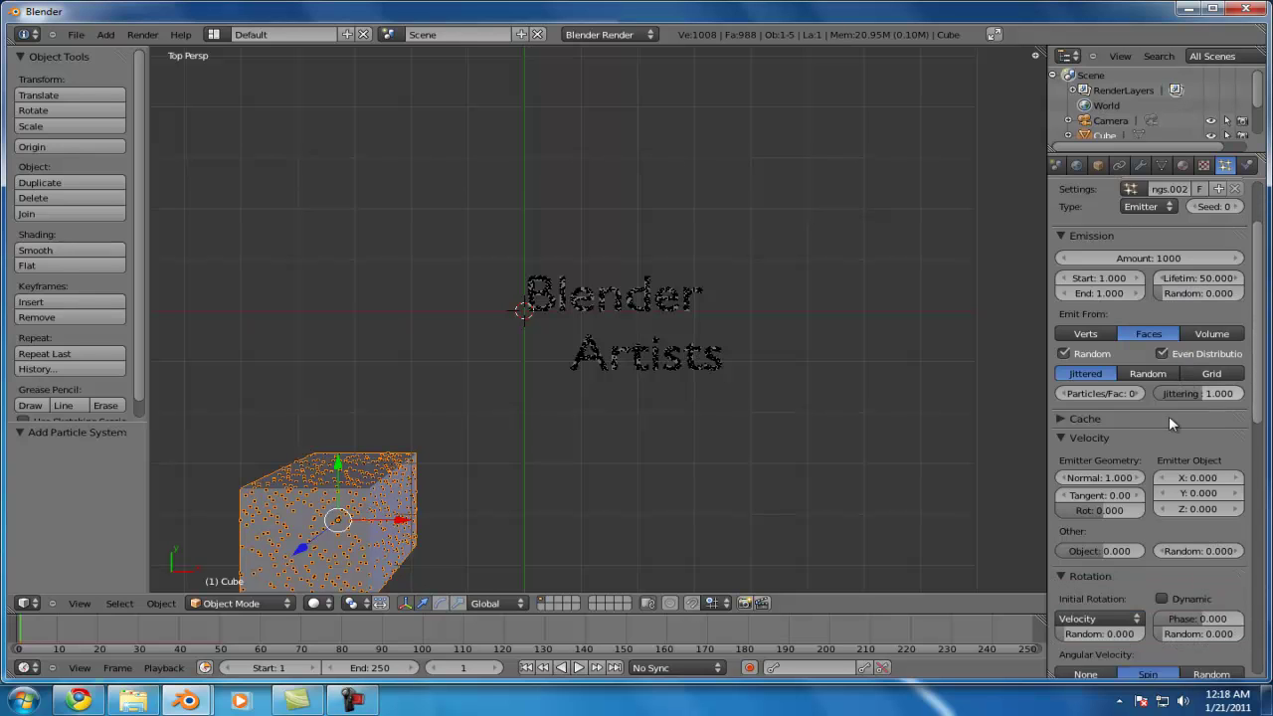
scroll(1137, 460, "down", 10)
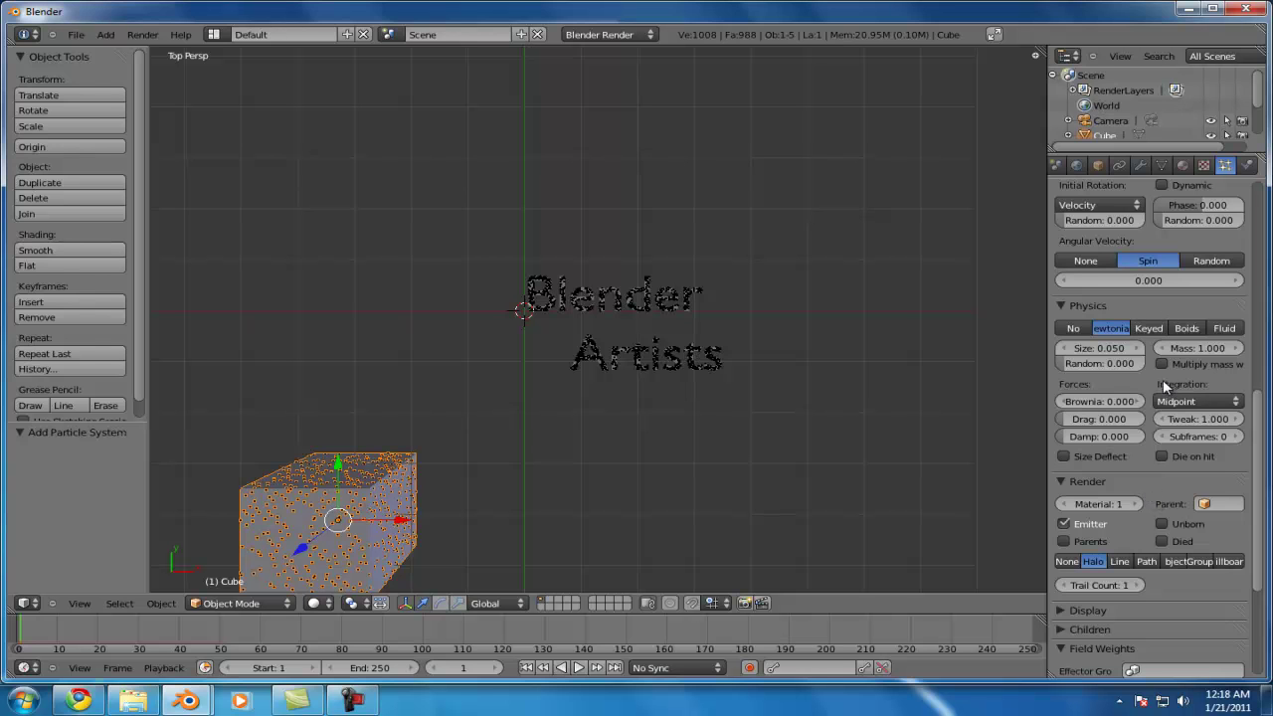
scroll(1162, 380, "up", 2)
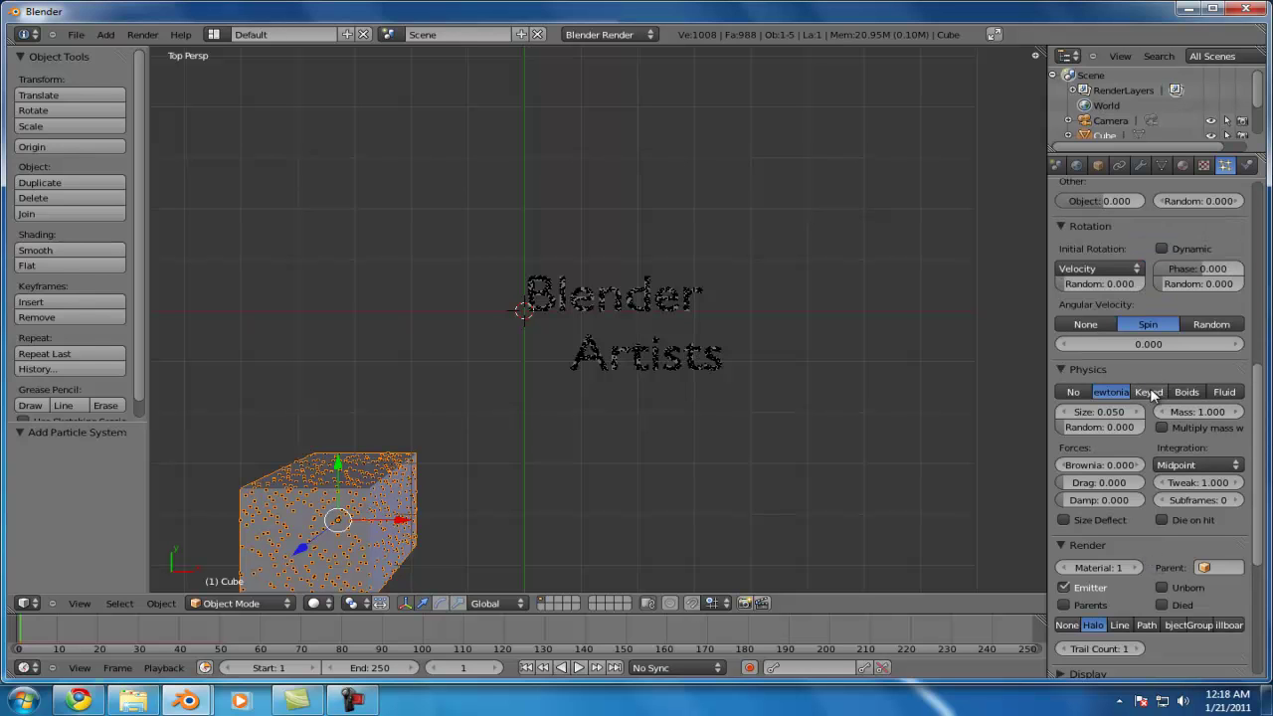
left_click(1149, 392)
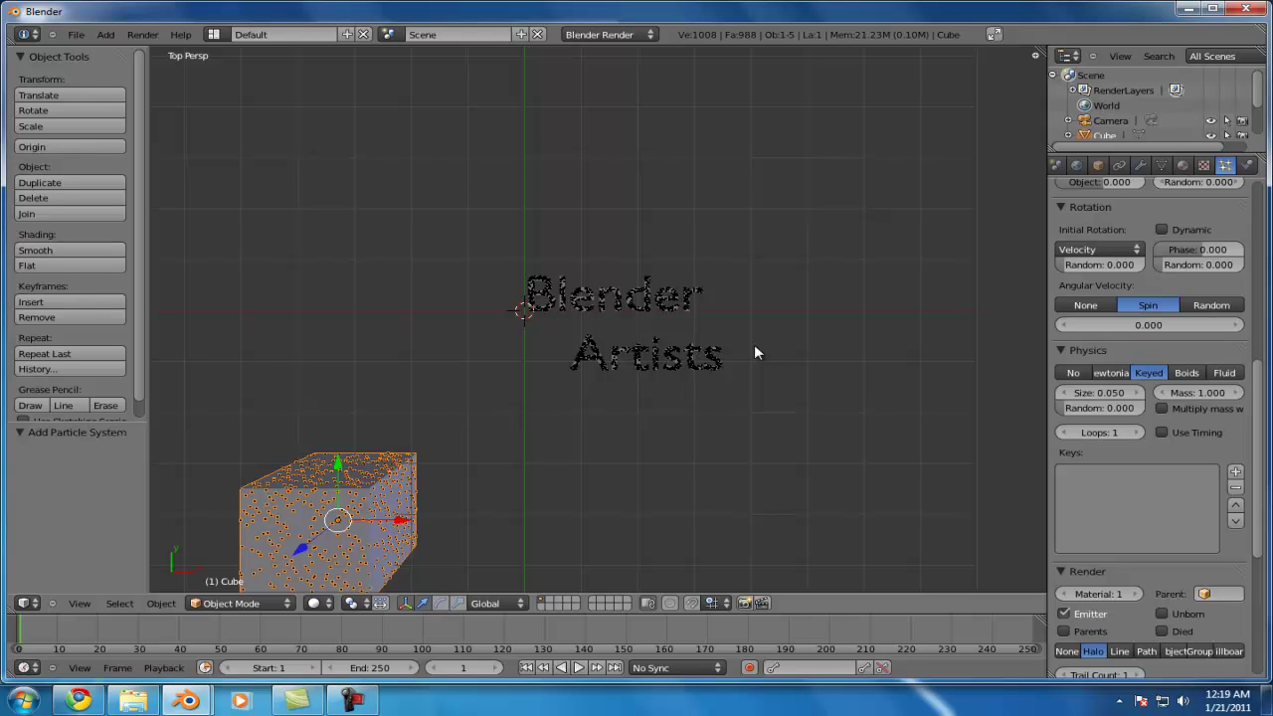
Add a key to the cube's keyed physics that targets the Blender text object, Text
left_click(1236, 474)
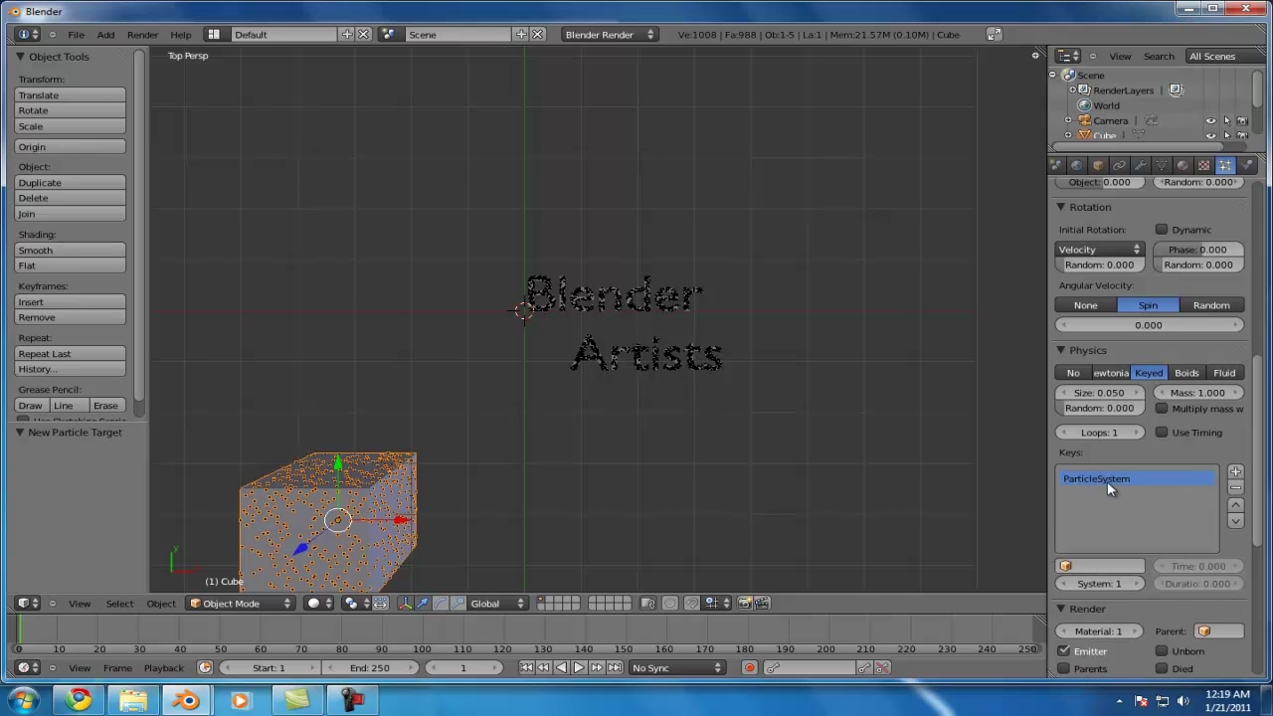
left_click(1100, 563)
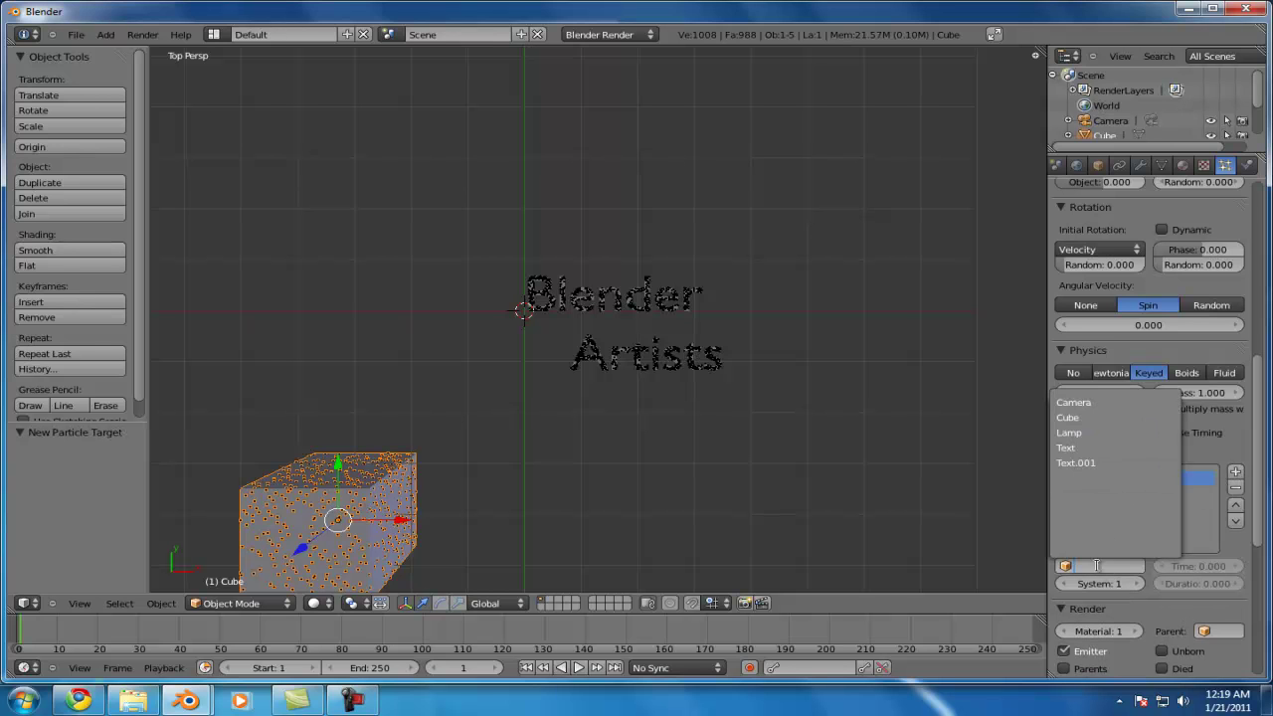
left_click(1080, 449)
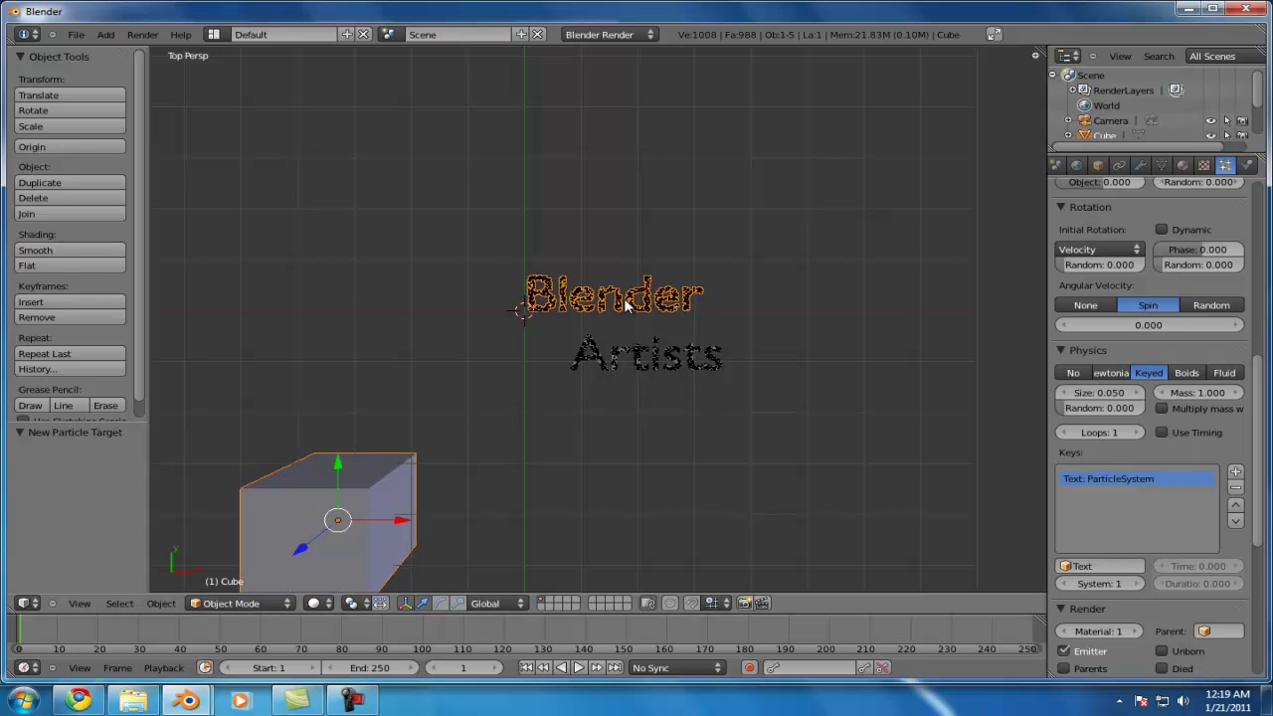
Add a second key to the cube's keyed physics that targets the Artists text object, Text.001
left_click(1235, 474)
left_click(1084, 567)
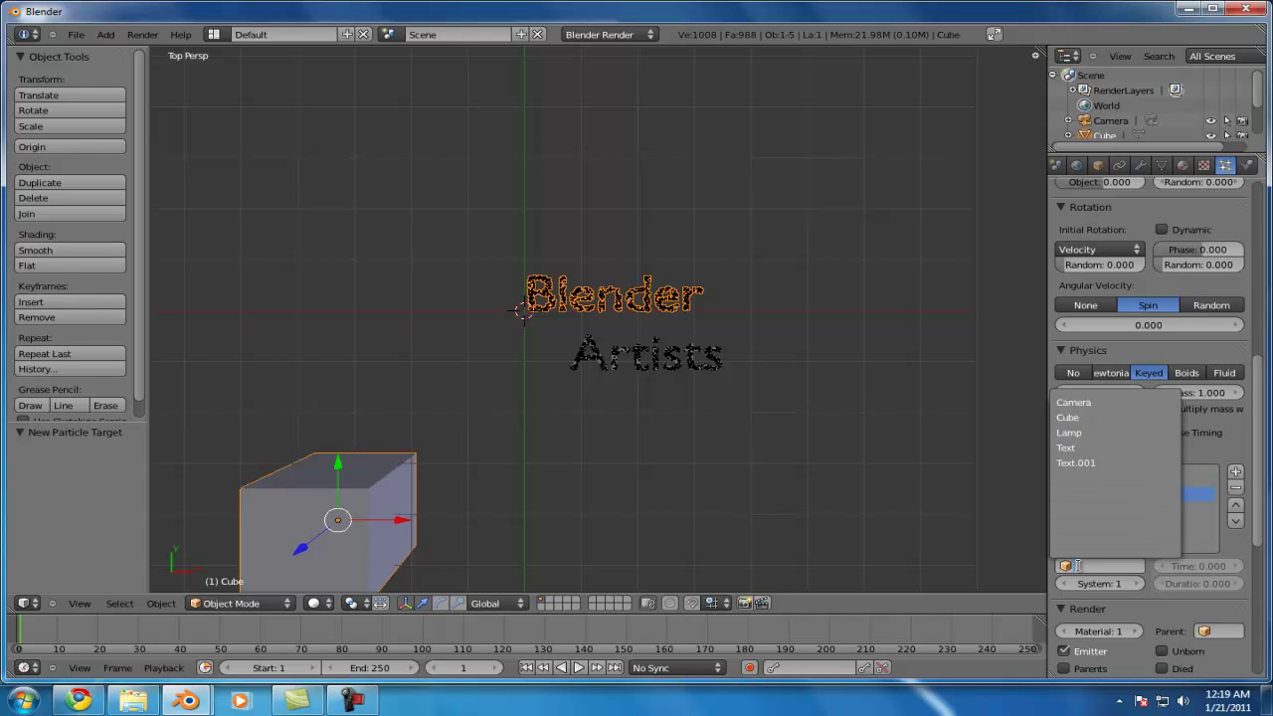
left_click(1080, 464)
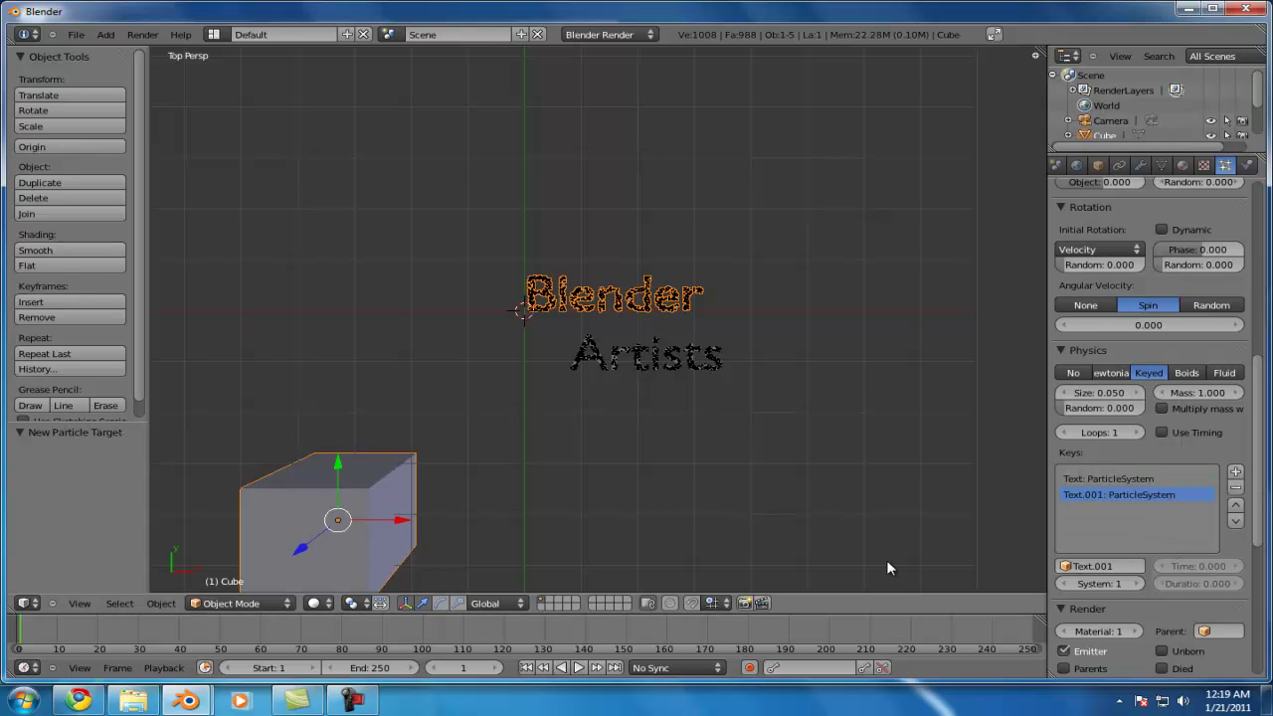
mouse_move(22, 630)
left_mouse_down()
mouse_move(187, 643)
mouse_move(32, 617)
mouse_move(221, 633)
mouse_move(20, 626)
left_mouse_up()
left_click(24, 634)
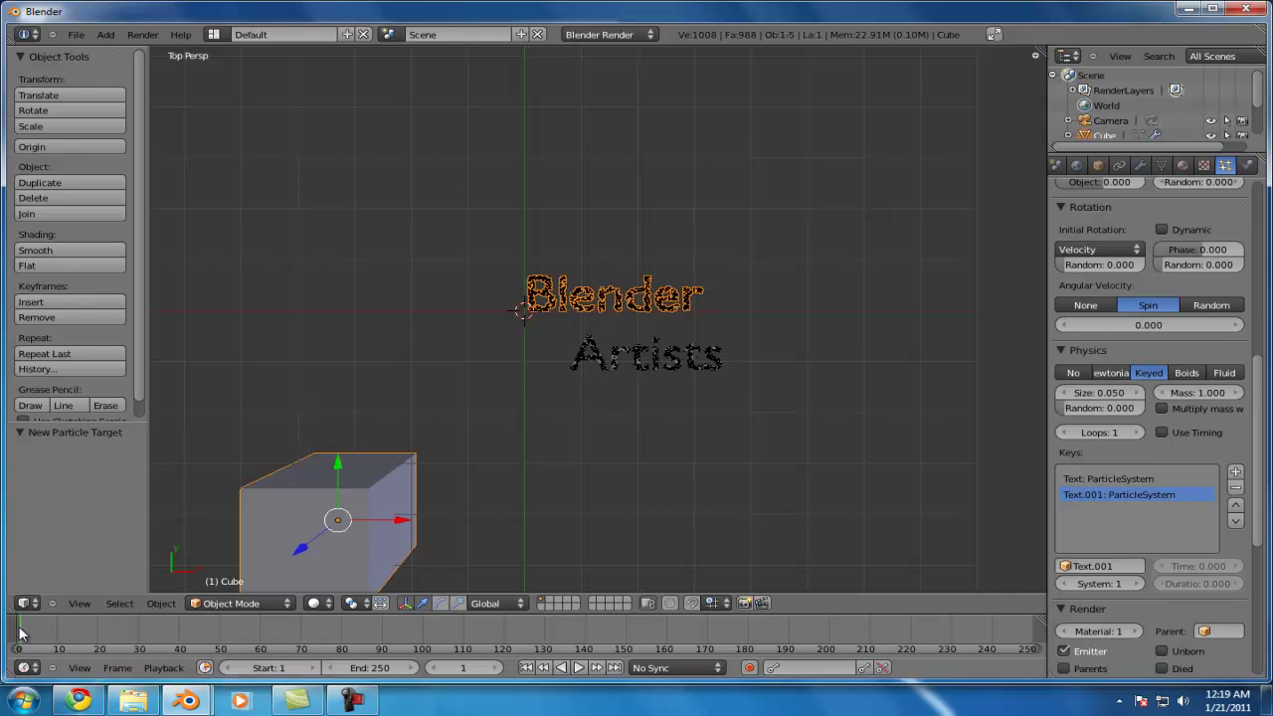
Move the Artists text onto the Blender text, about -0.65 in X and 1.16 in Y
right_click(582, 370)
scroll(619, 415, "up", 2)
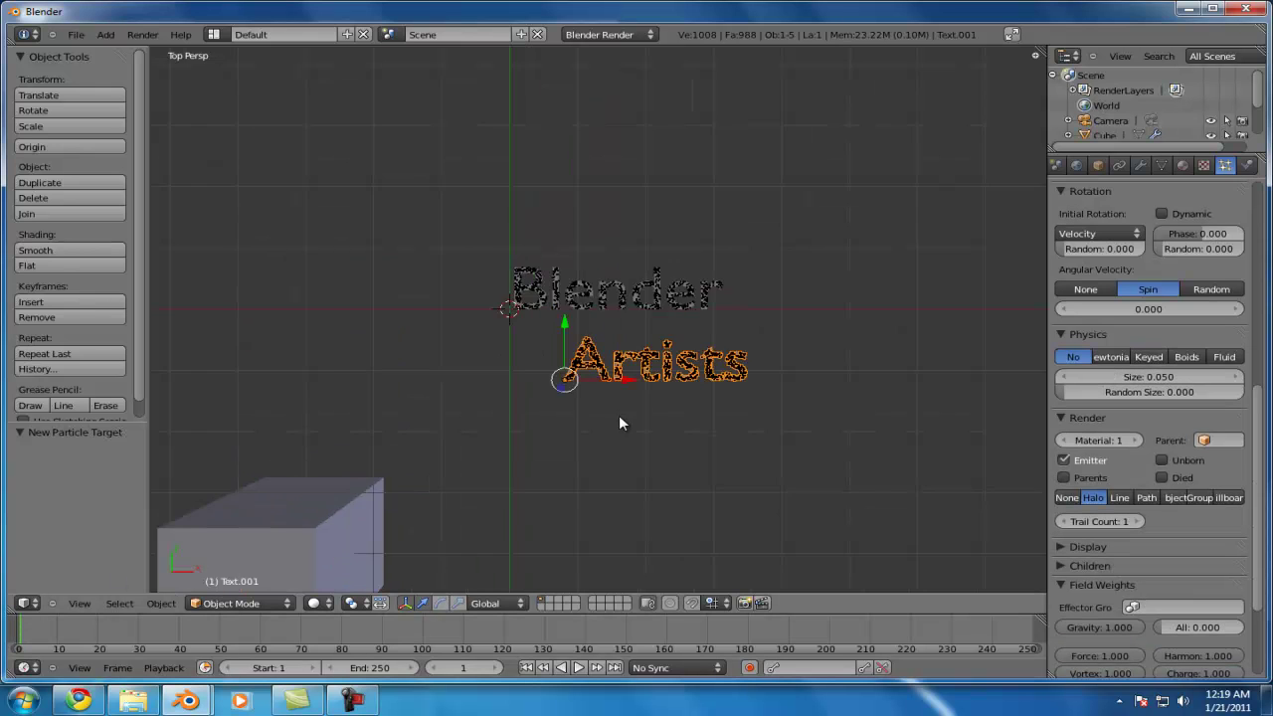
key("g")
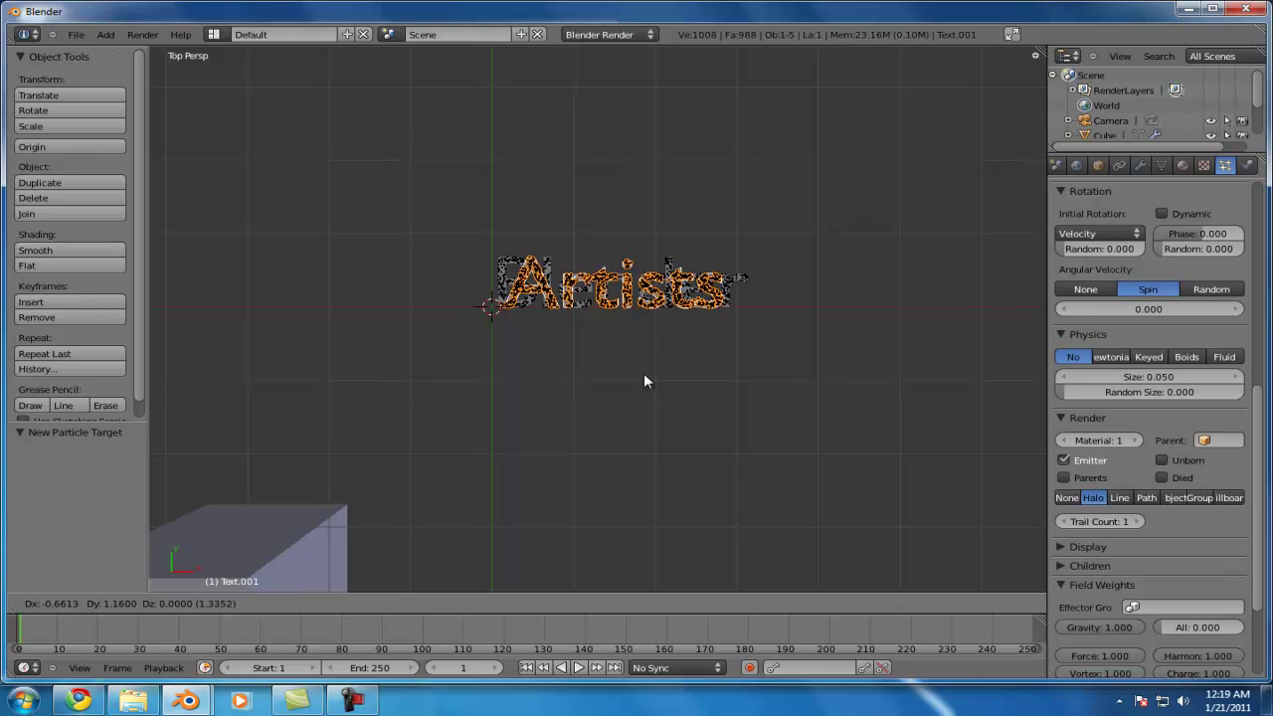
left_click(644, 381)
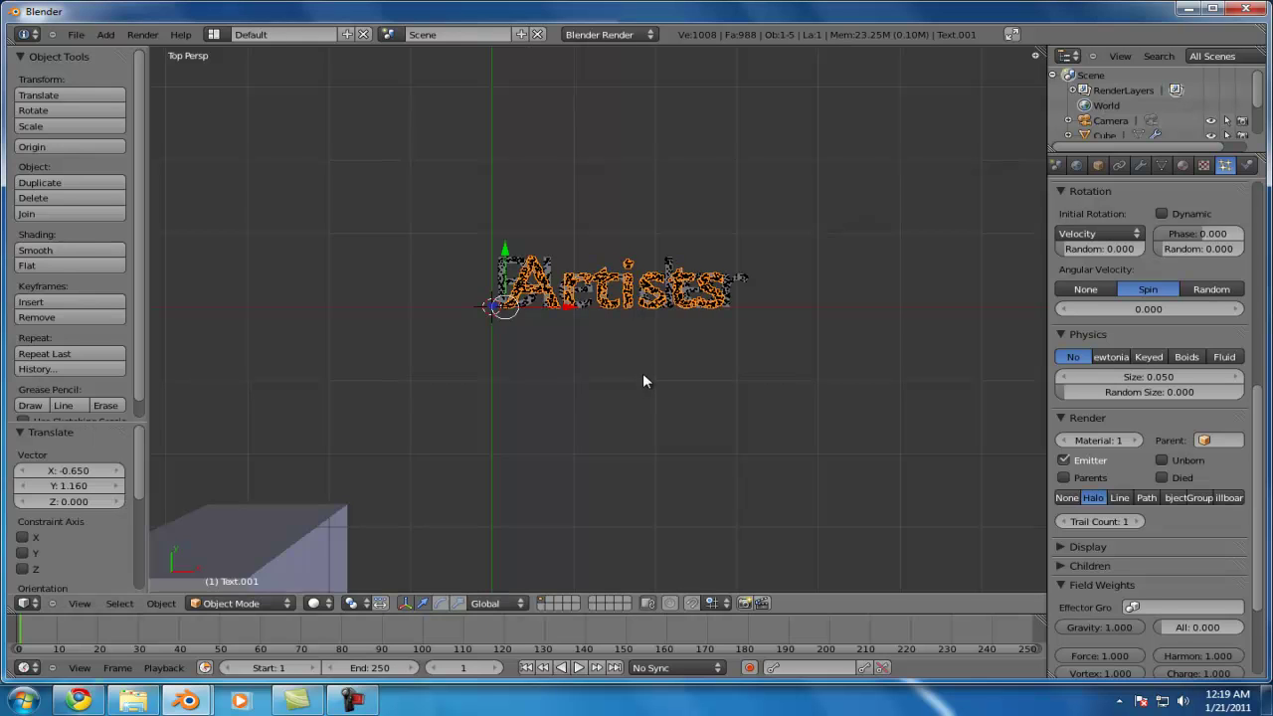
Hide the Text and Text.001 meshes in the viewport
scroll(1179, 120, "down", 3)
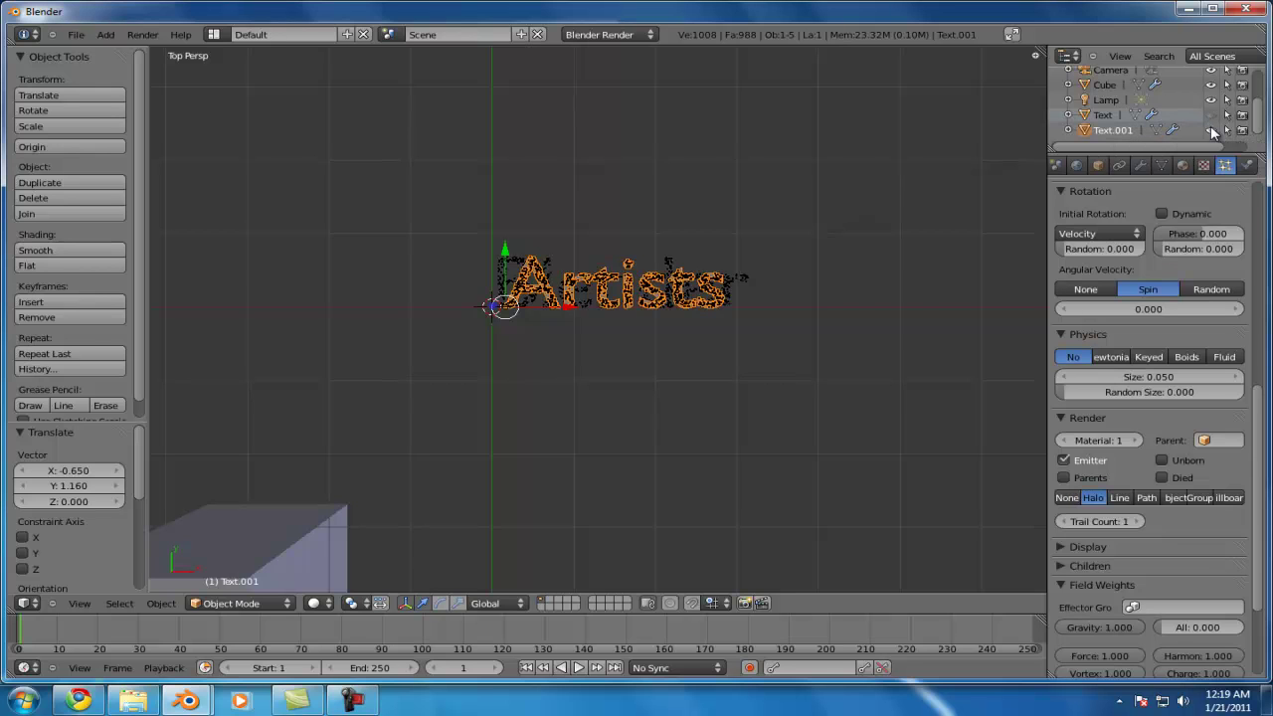
left_click(1211, 130)
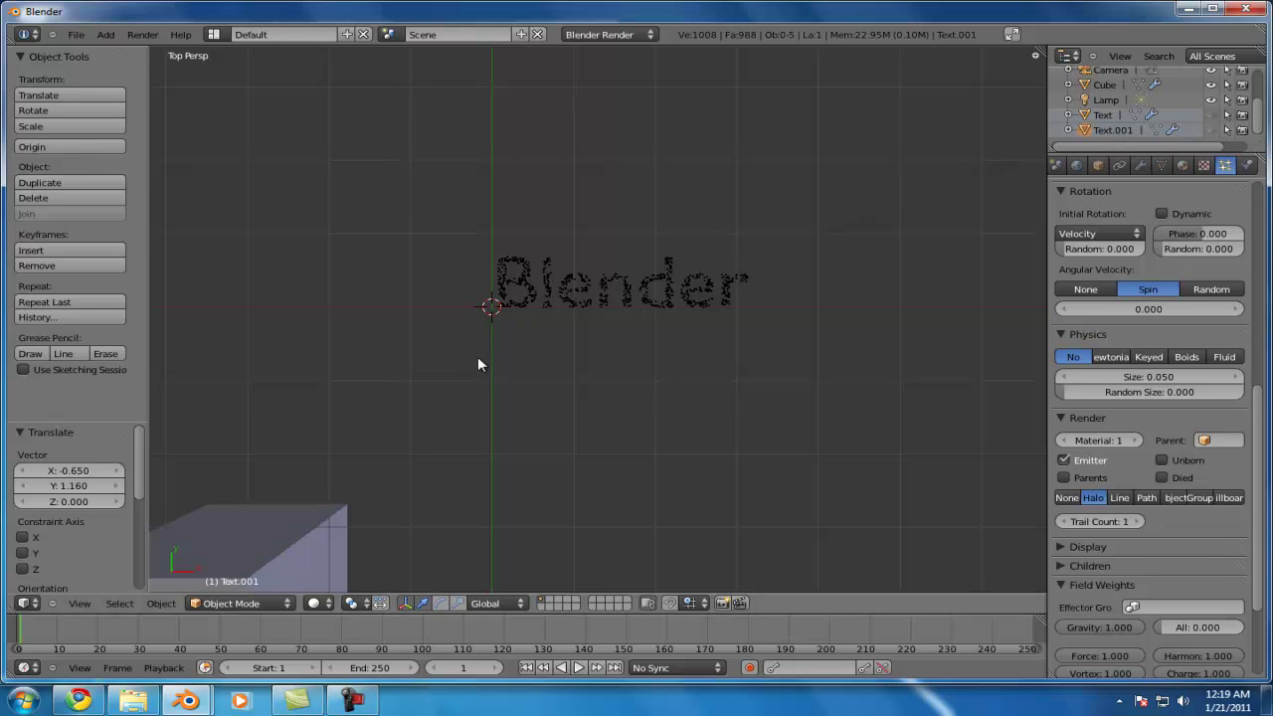
Scrub the timeline between frames 5 and 4 to preview the cube's keyed particles
left_click(38, 638)
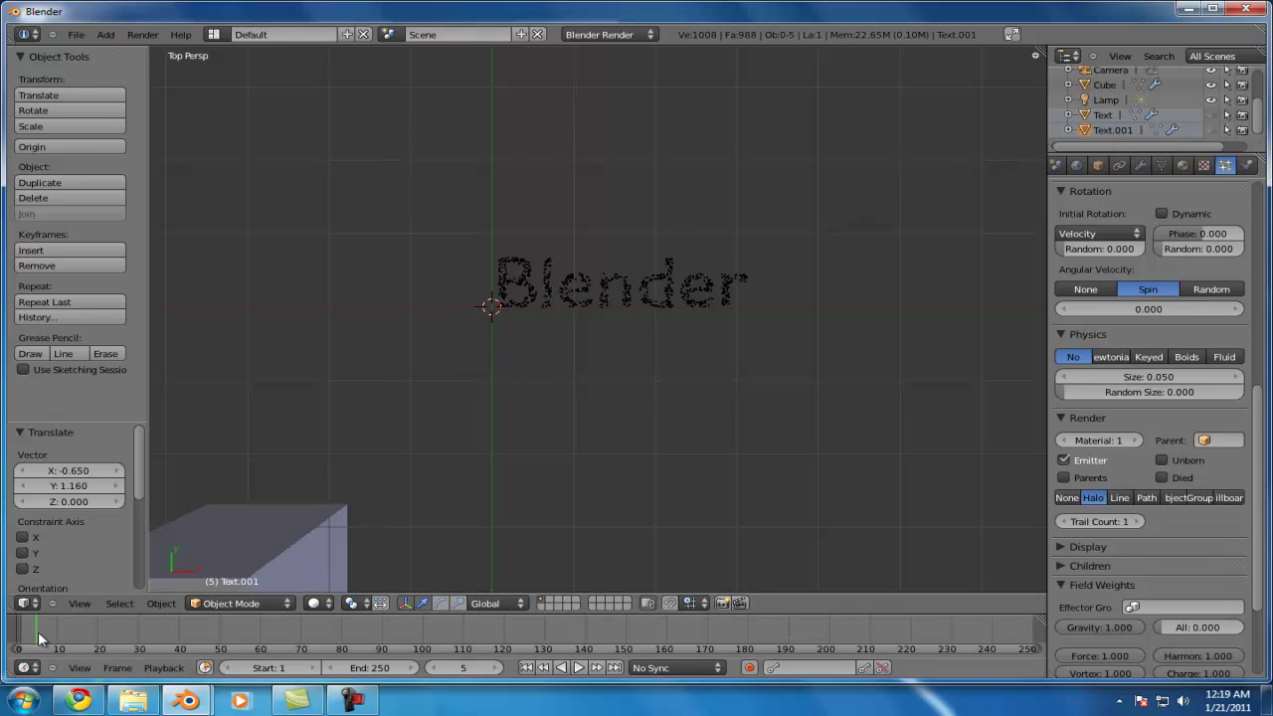
mouse_move(38, 638)
left_mouse_down()
mouse_move(124, 617)
mouse_move(44, 618)
mouse_move(123, 612)
mouse_move(46, 603)
mouse_move(182, 611)
mouse_move(34, 612)
left_mouse_up()
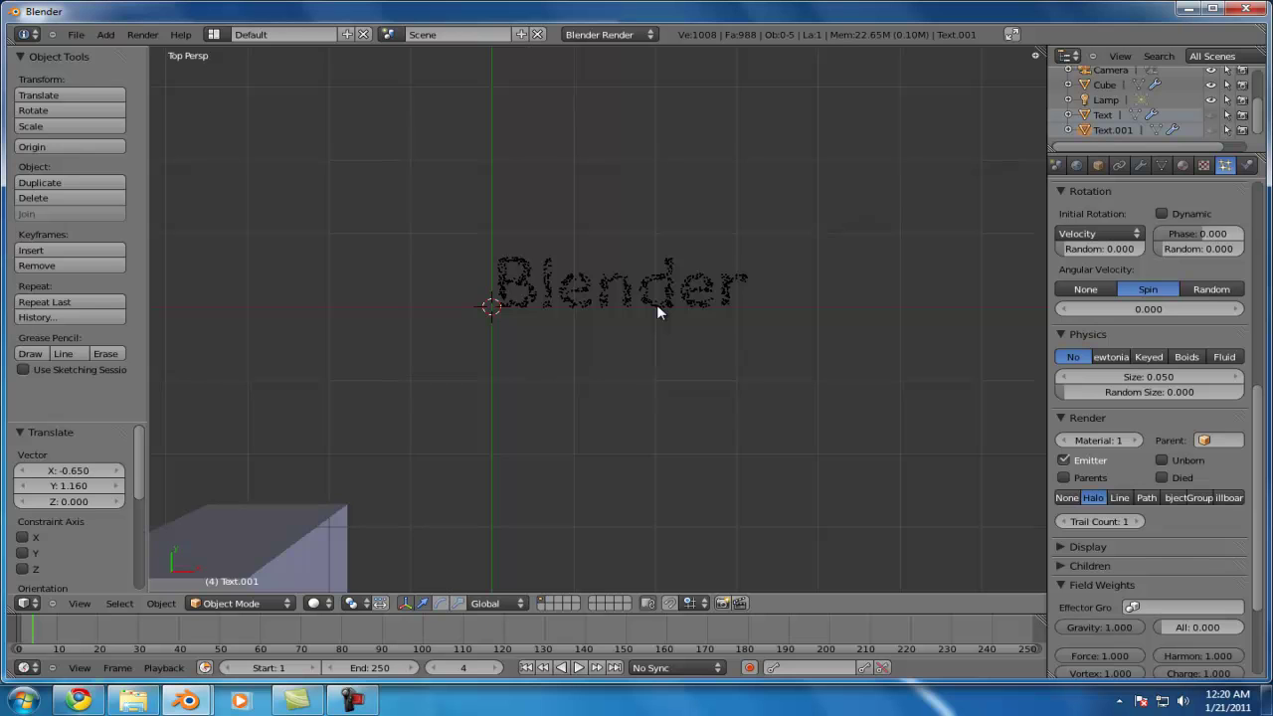
scroll(656, 304, "up", 2)
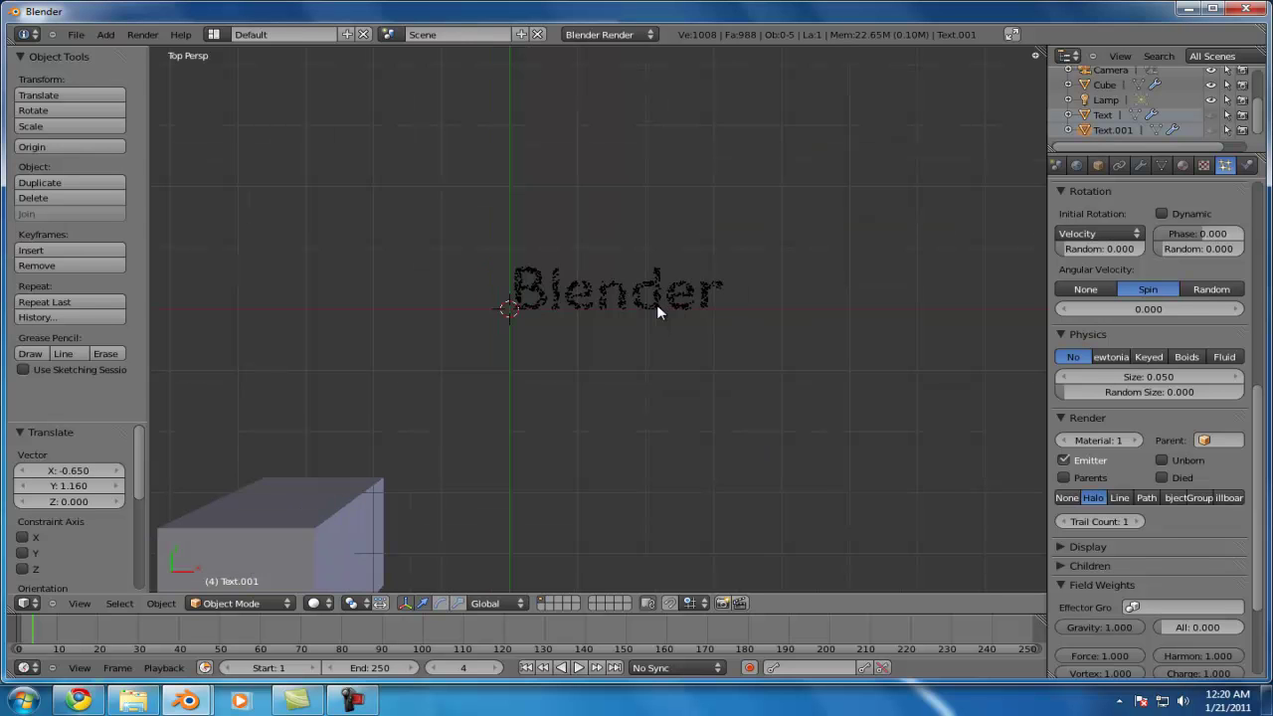